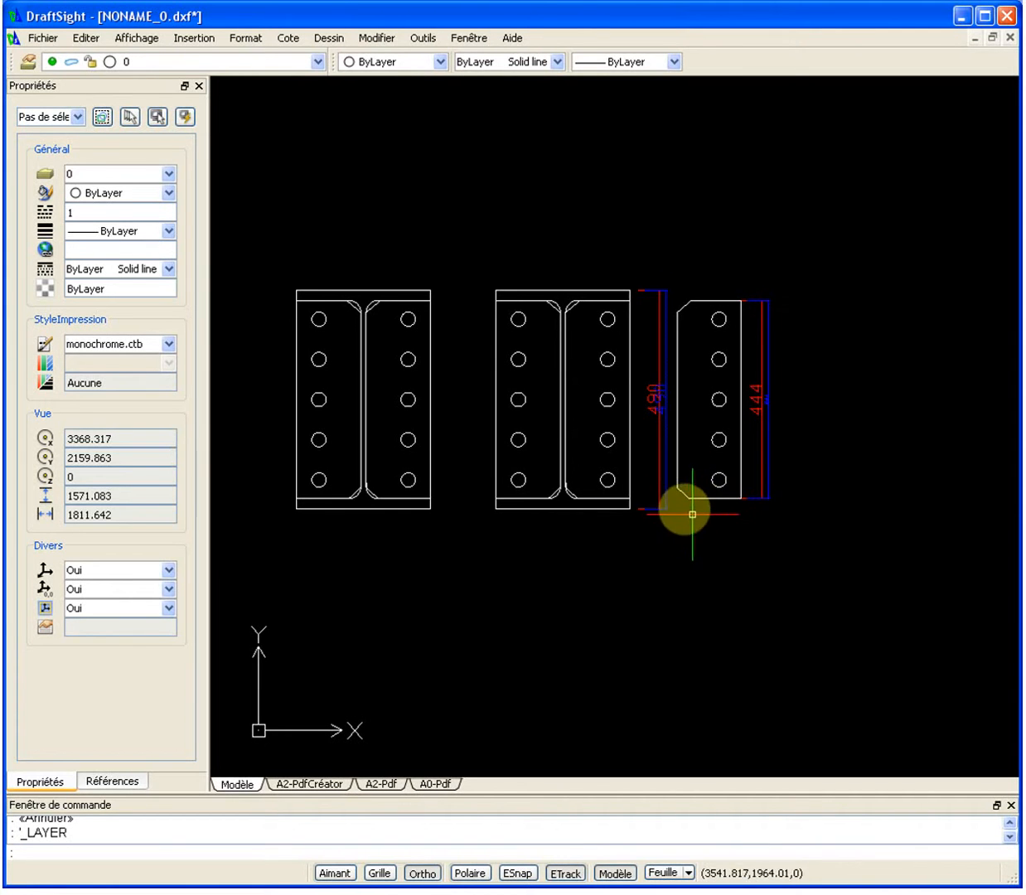
Review the Cote-1-2 and Cote-1-5 layers in the layer manager without changing anything.
{"action": "left_click", "coordinate": [28, 61]}
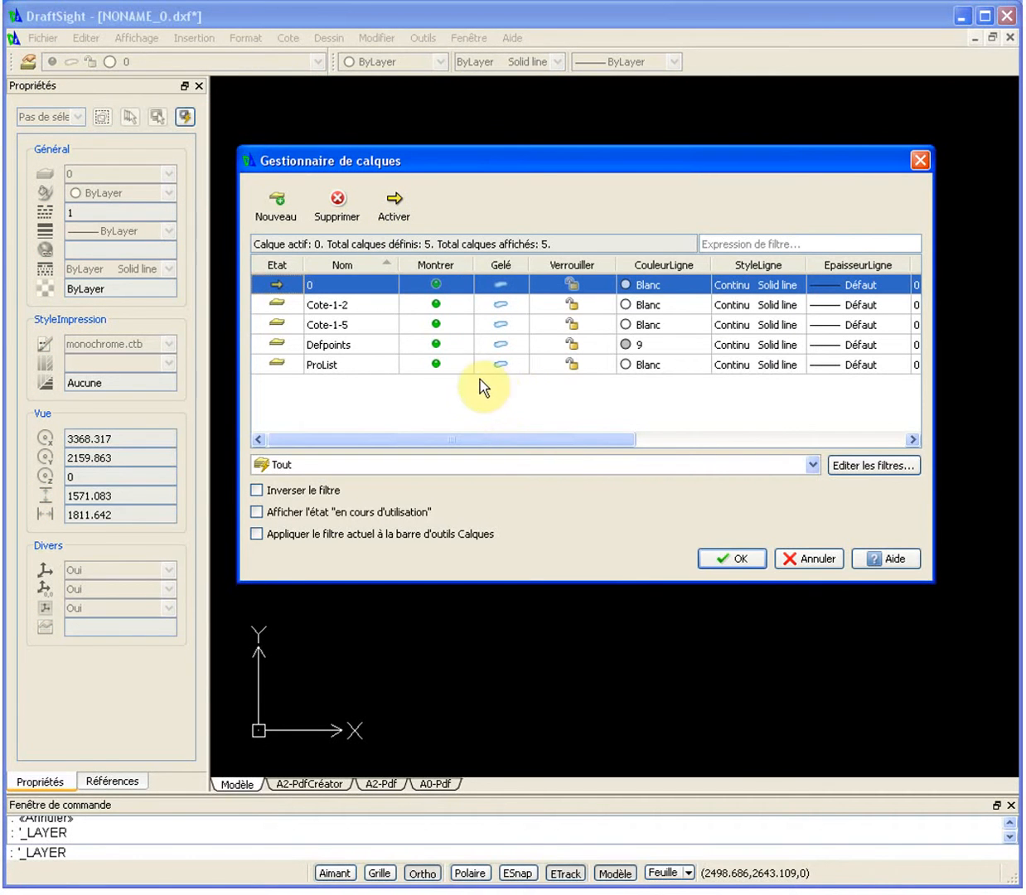
{"action": "left_click", "coordinate": [362, 307]}
{"action": "left_click", "coordinate": [365, 327]}
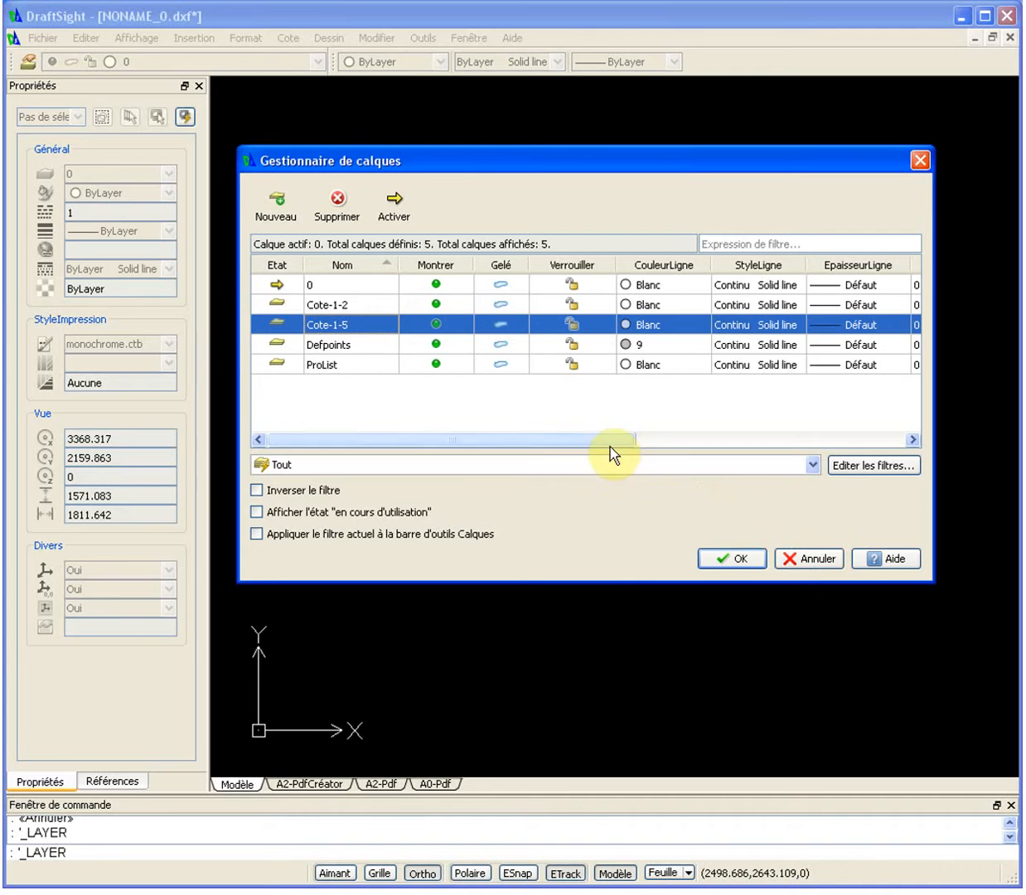
{"action": "left_click", "coordinate": [800, 562]}
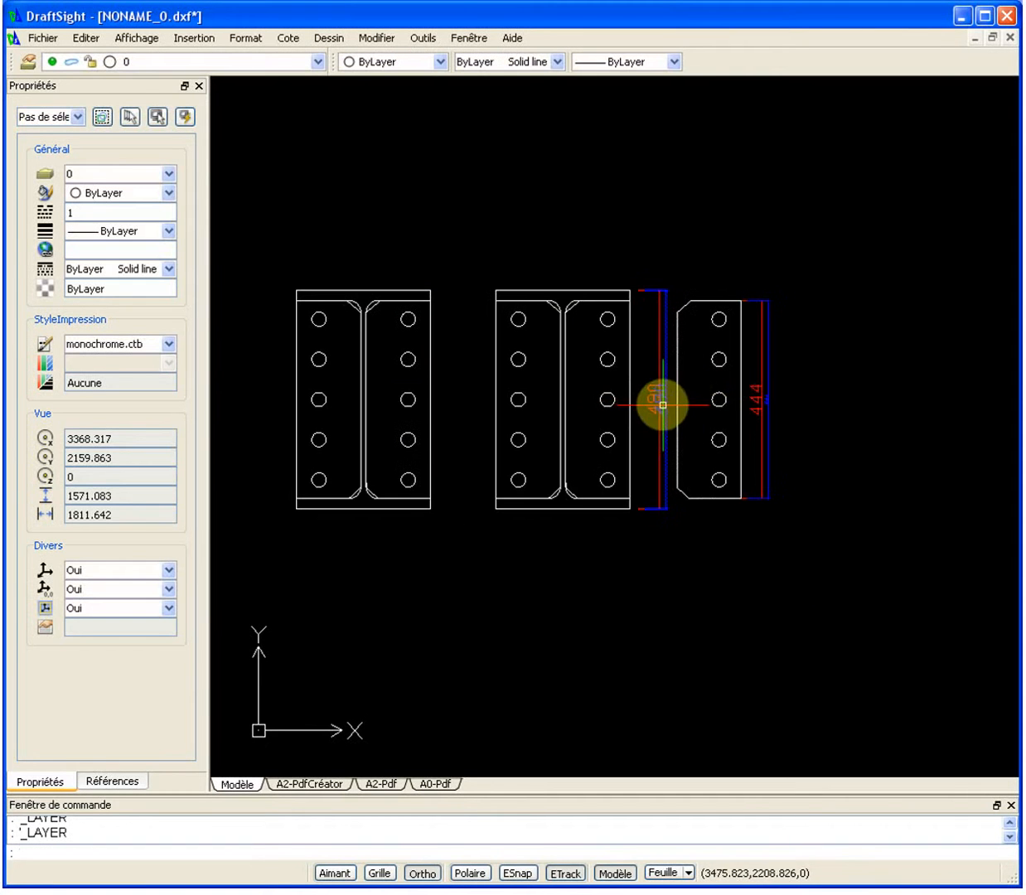
Inspect the layer and colour properties of the red and the blue overall height dimensions beside the middle beam section.
{"action": "left_click", "coordinate": [659, 435]}
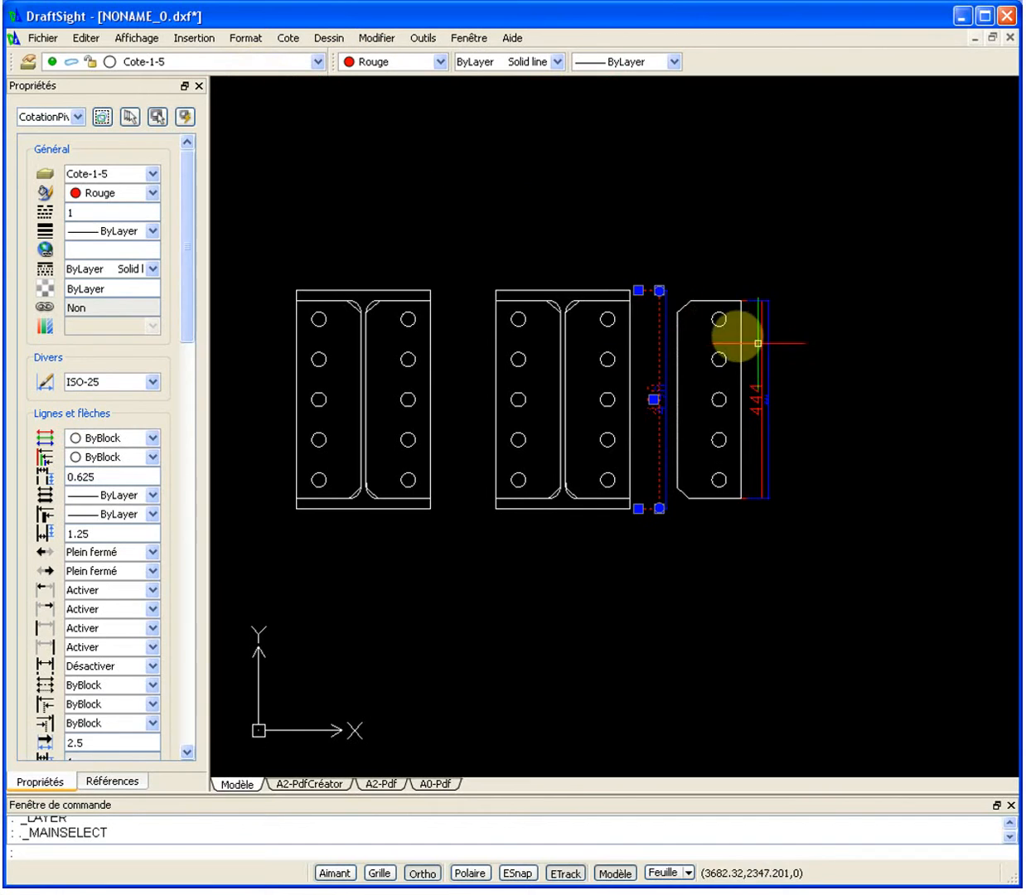
{"action": "key", "text": "Escape"}
{"action": "left_click", "coordinate": [664, 309]}
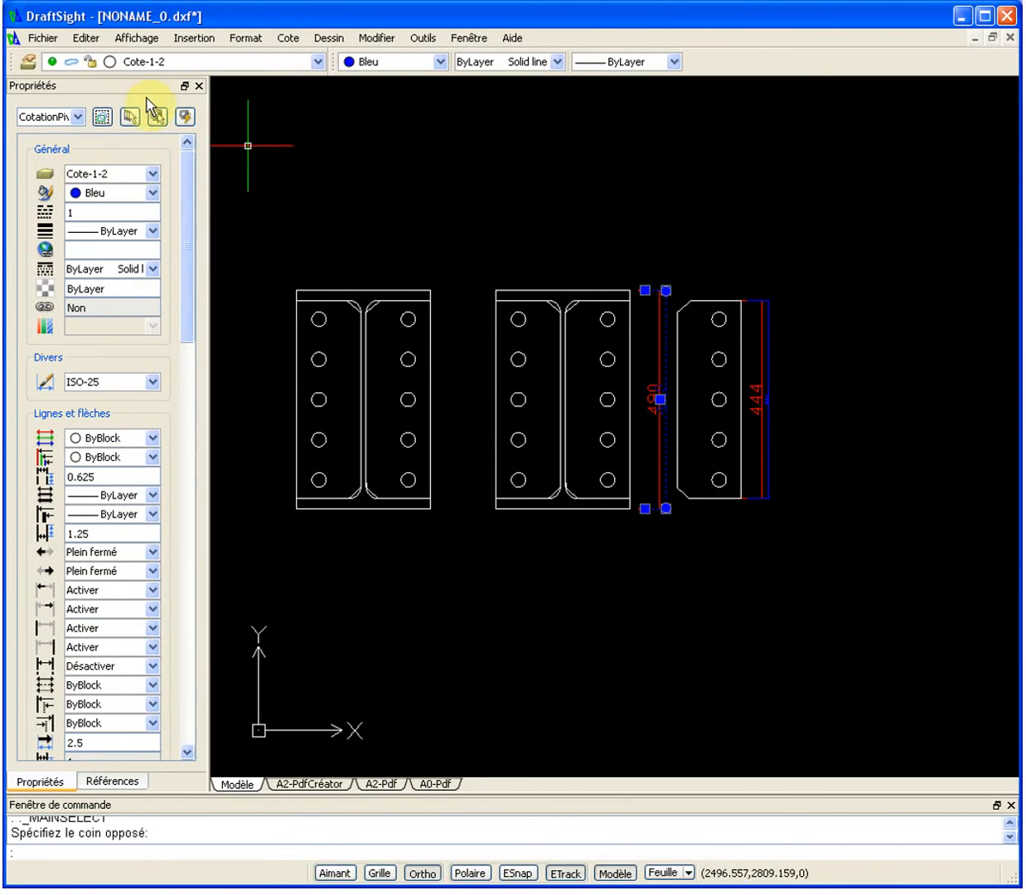
{"action": "key", "text": "Escape"}
{"action": "scroll", "coordinate": [663, 326], "scroll_direction": "up", "scroll_amount": 4}
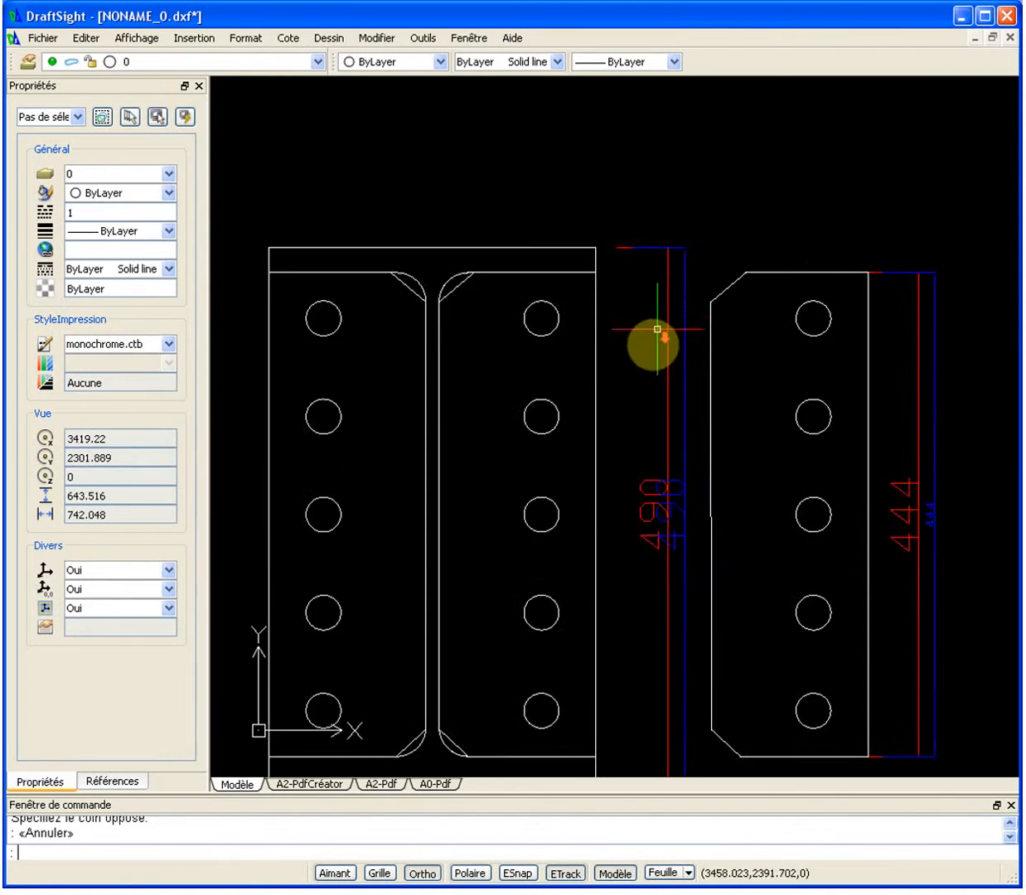
{"action": "scroll", "coordinate": [657, 451], "scroll_direction": "down", "scroll_amount": 3}
{"action": "mouse_move", "coordinate": [698, 578]}
{"action": "middle_mouse_down"}
{"action": "mouse_move", "coordinate": [694, 528]}
{"action": "mouse_move", "coordinate": [665, 540]}
{"action": "middle_mouse_up"}
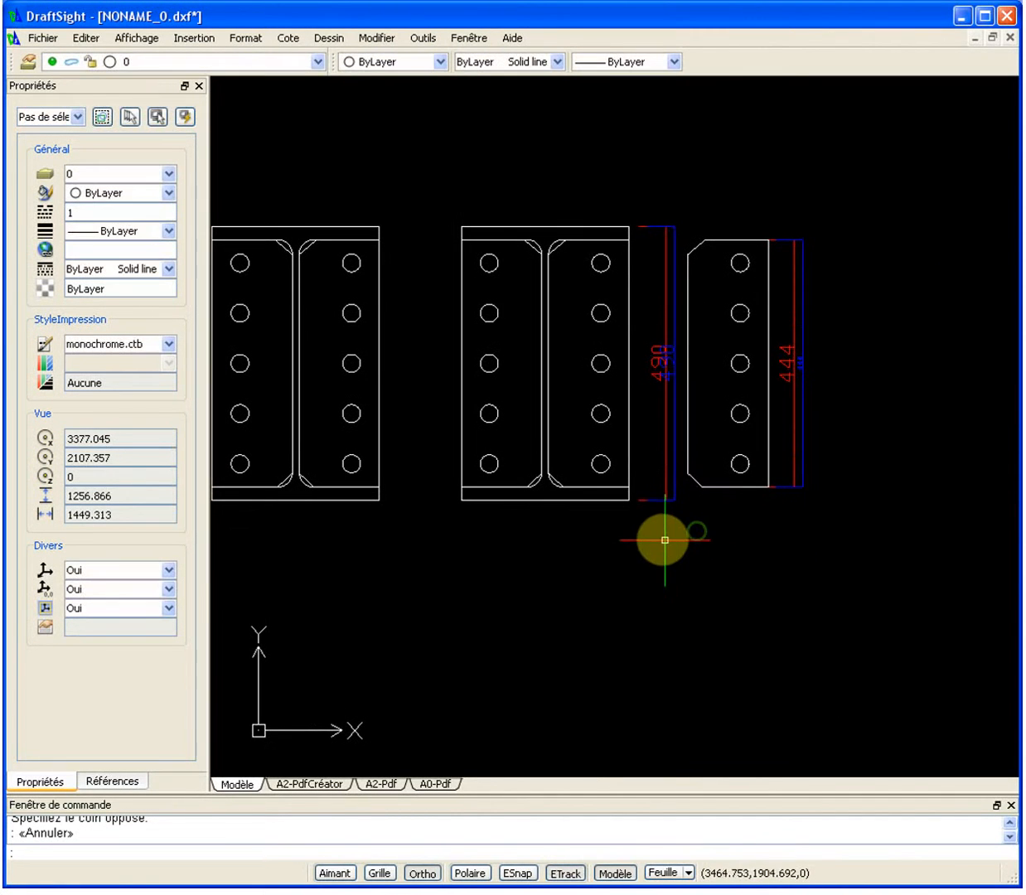
Switch to the A2-PdfCréator sheet and activate the "Platine de jonction" viewport.
{"action": "left_click", "coordinate": [337, 785]}
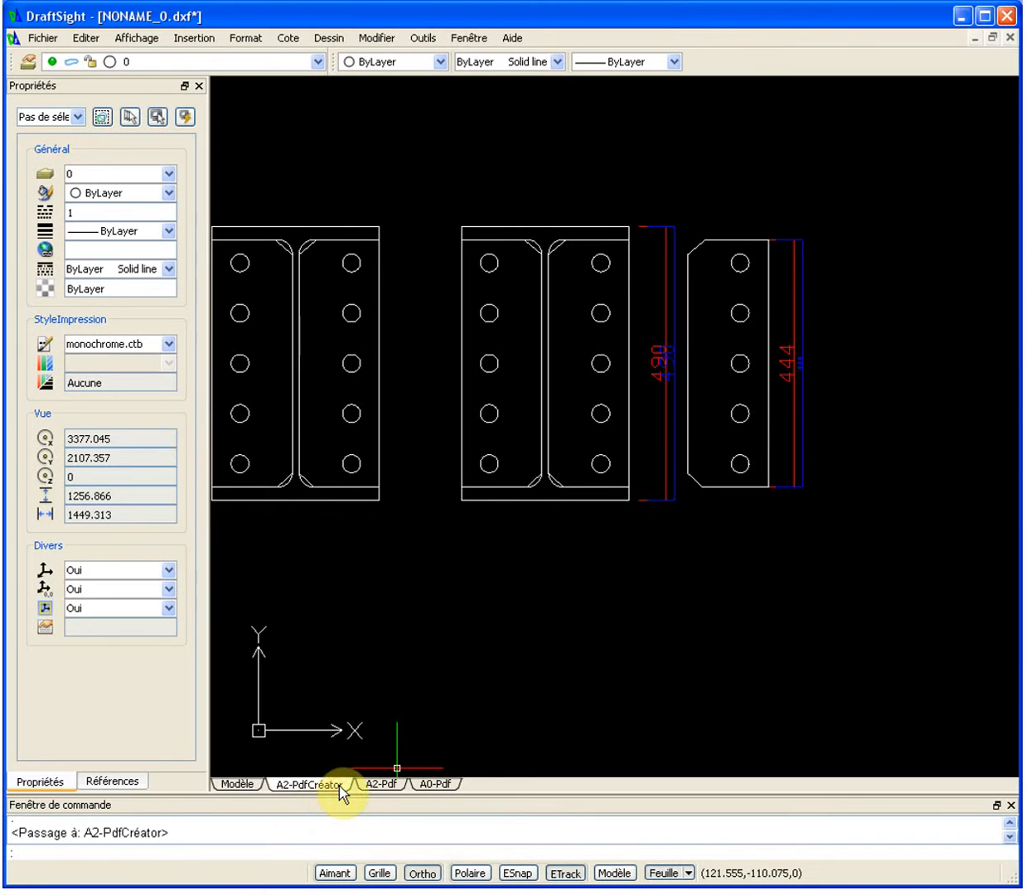
{"action": "scroll", "coordinate": [447, 561], "scroll_direction": "up", "scroll_amount": 5}
{"action": "middle_click_drag", "start_coordinate": [478, 556], "coordinate": [631, 488]}
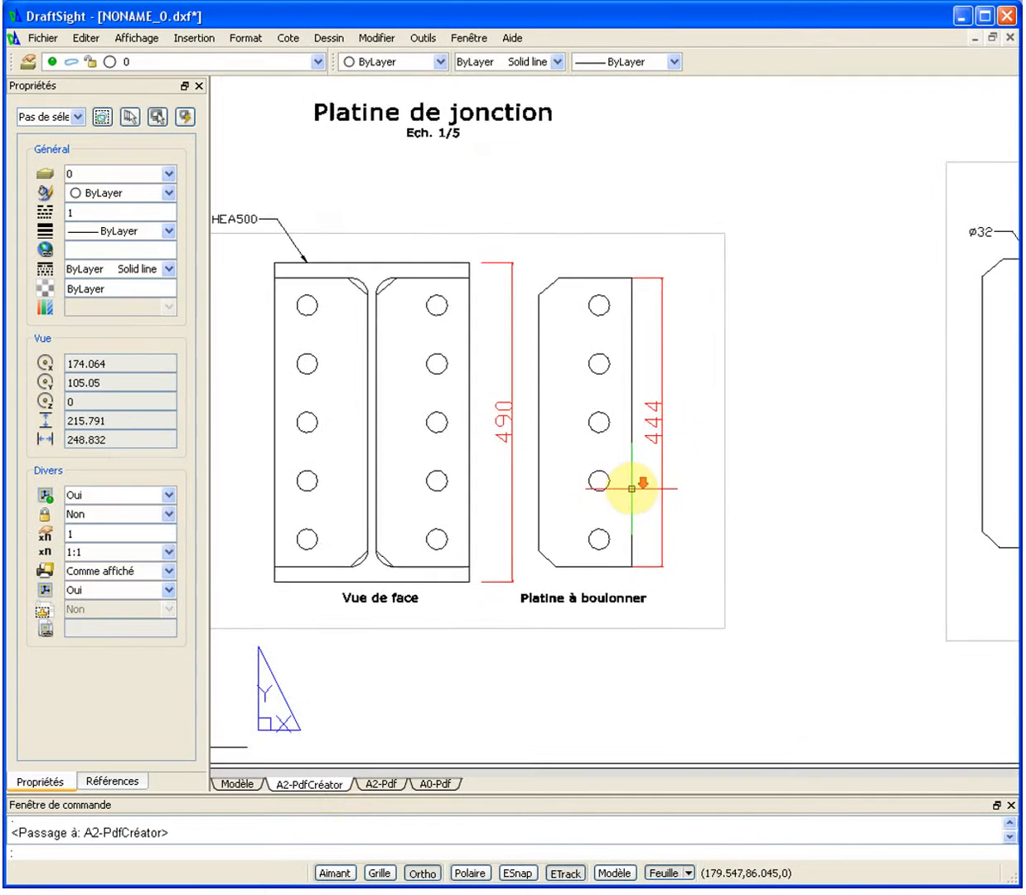
{"action": "scroll", "coordinate": [631, 489], "scroll_direction": "down", "scroll_amount": 1}
{"action": "double_click", "coordinate": [682, 502]}
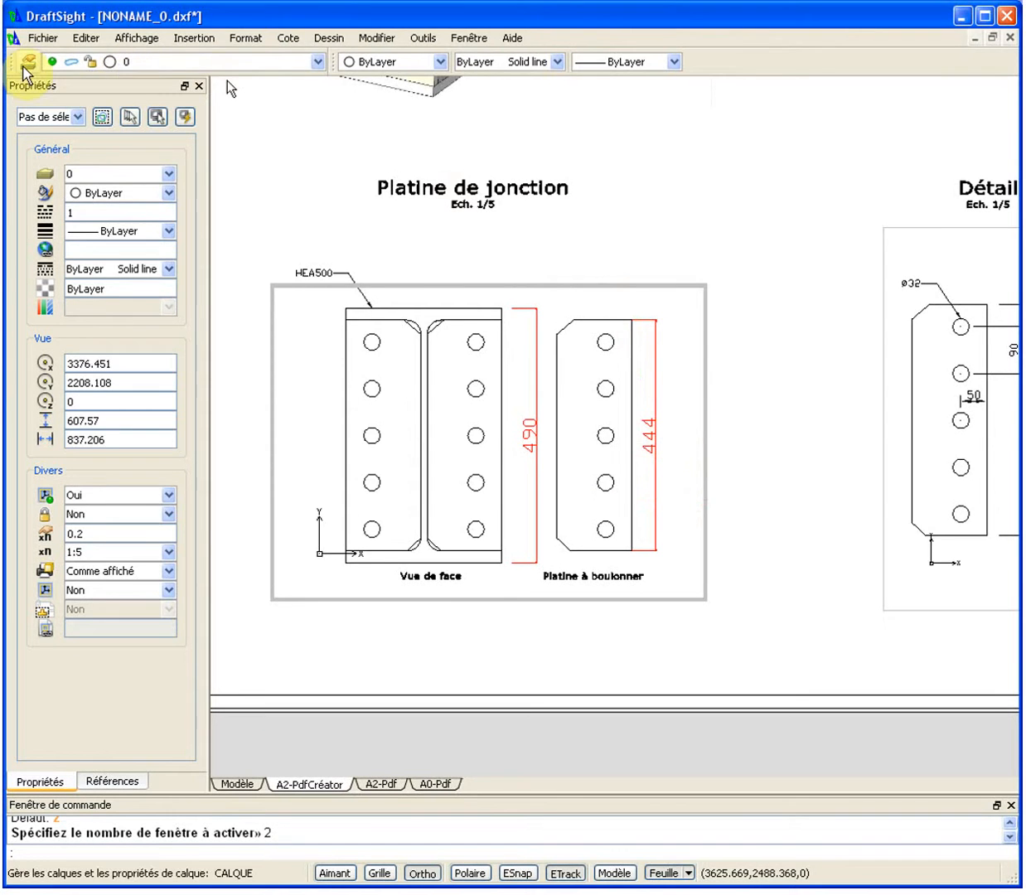
Check the layers' freeze settings for the active viewport in the layer manager, leaving them as they are.
{"action": "left_click", "coordinate": [27, 62]}
{"action": "left_click_drag", "start_coordinate": [501, 439], "coordinate": [689, 439]}
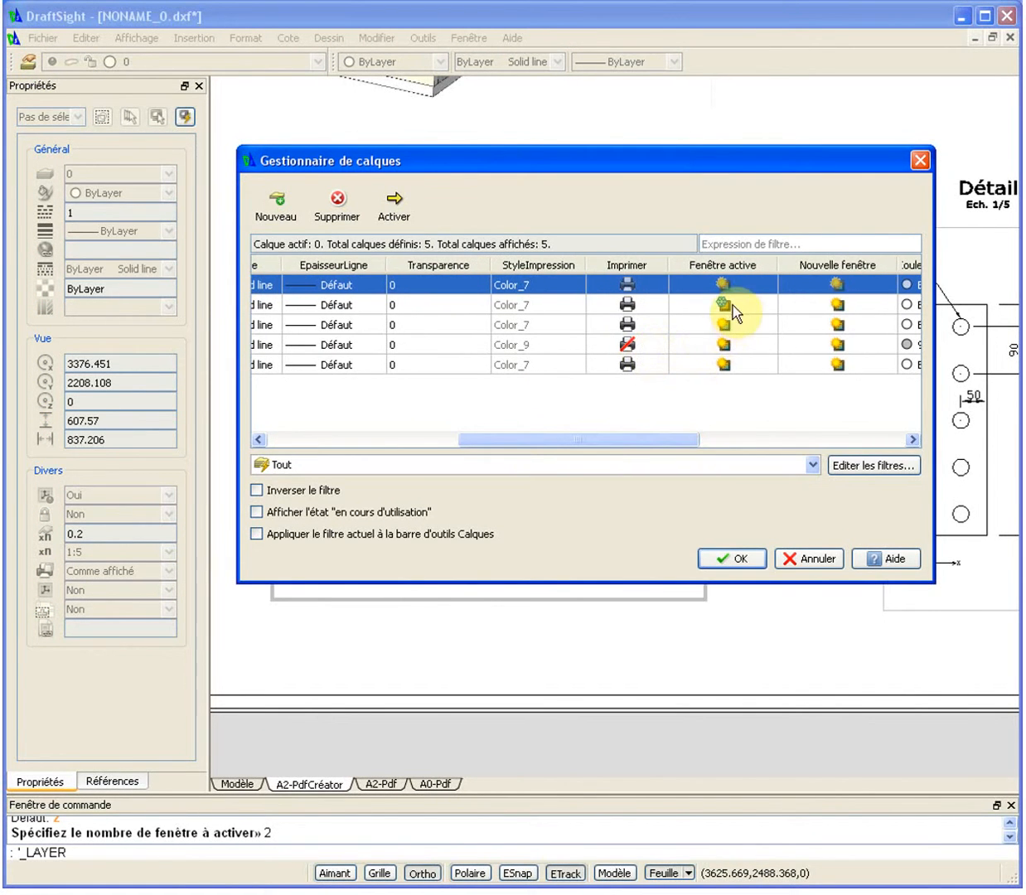
{"action": "left_click", "coordinate": [816, 560]}
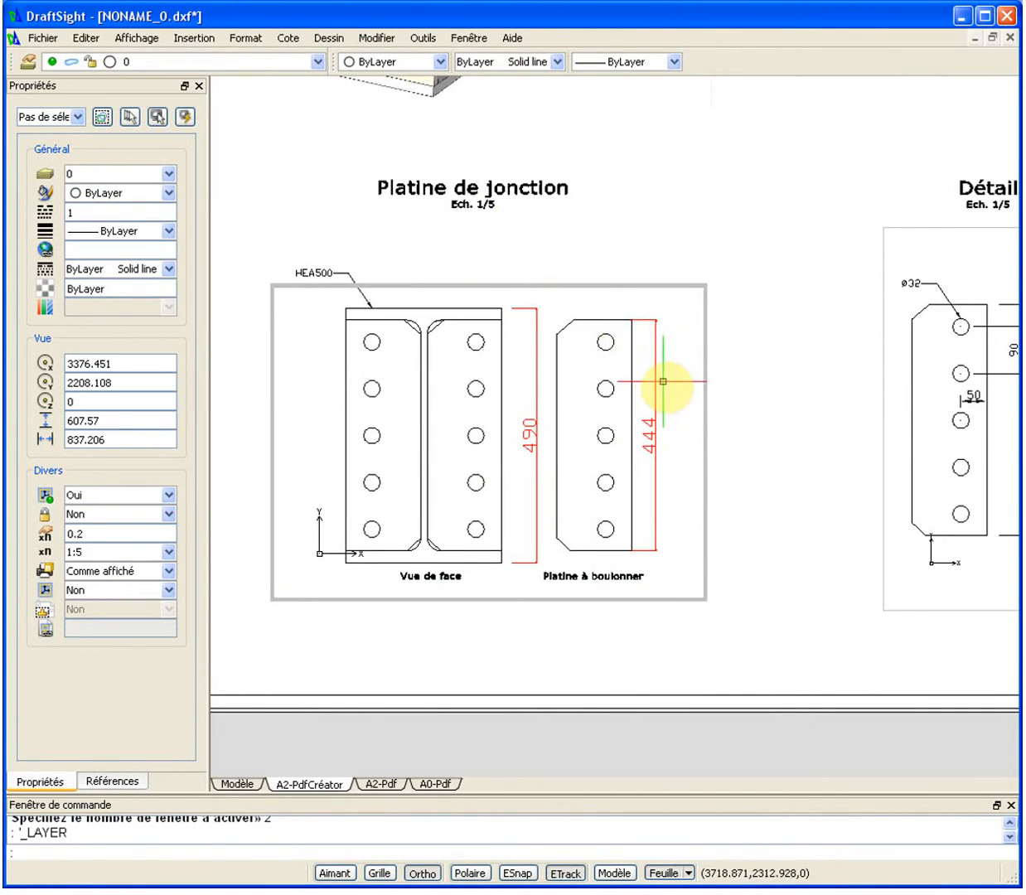
Thaw the Cote-1-2 layer in the active "Platine de jonction" viewport.
{"action": "left_click", "coordinate": [27, 61]}
{"action": "left_click_drag", "start_coordinate": [496, 450], "coordinate": [696, 442]}
{"action": "left_click", "coordinate": [723, 305]}
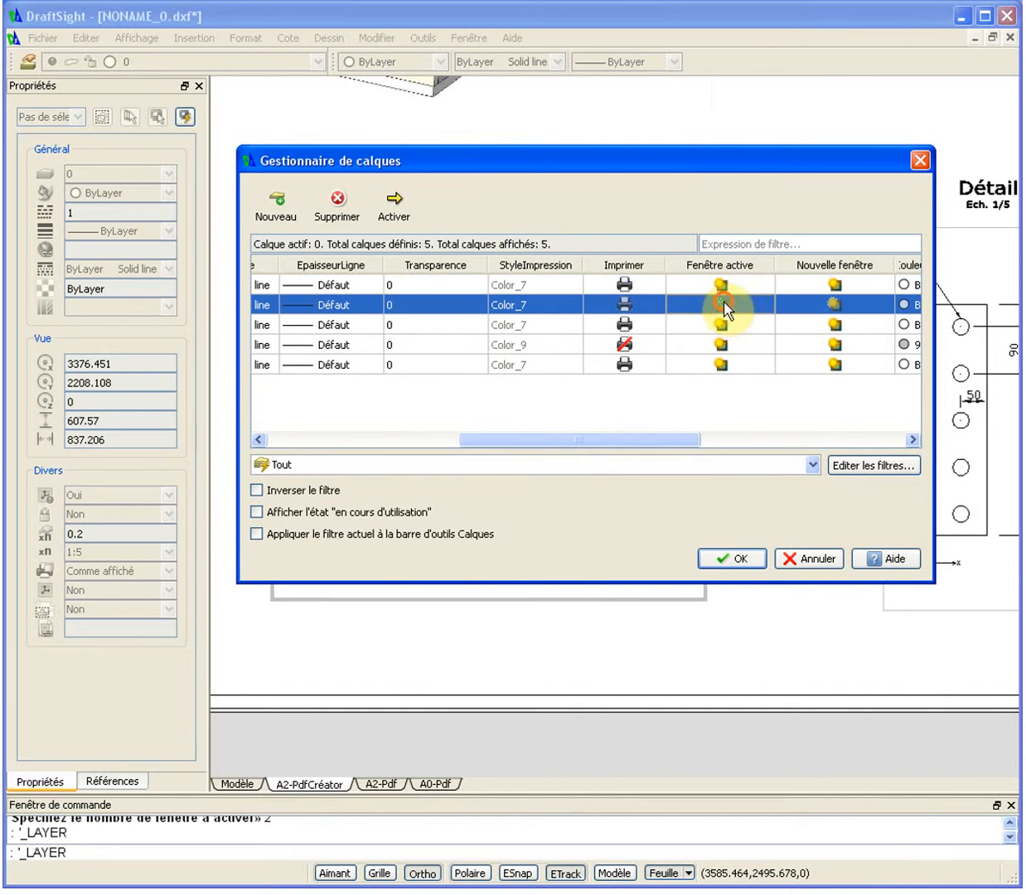
{"action": "left_click", "coordinate": [749, 558]}
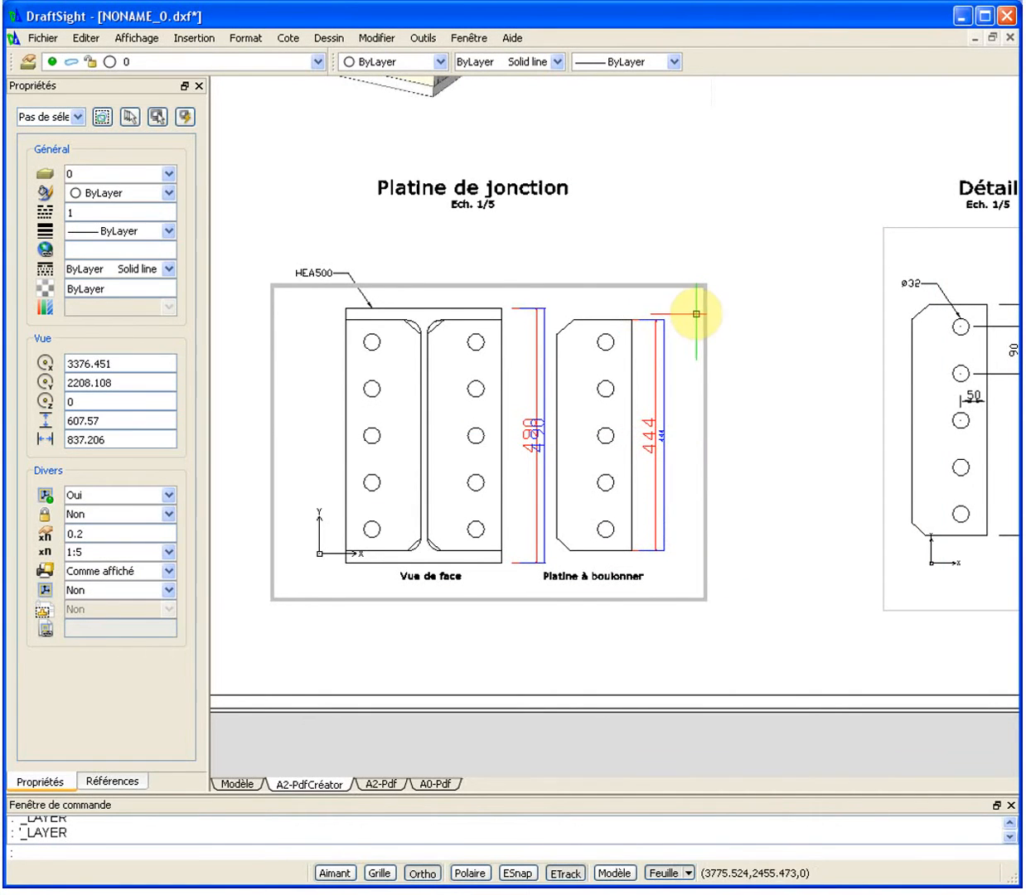
Try freezing the Cote-1-5 layer in the active viewport, and undo the viewport layer changes.
{"action": "left_click", "coordinate": [27, 61]}
{"action": "left_click_drag", "start_coordinate": [507, 439], "coordinate": [779, 431]}
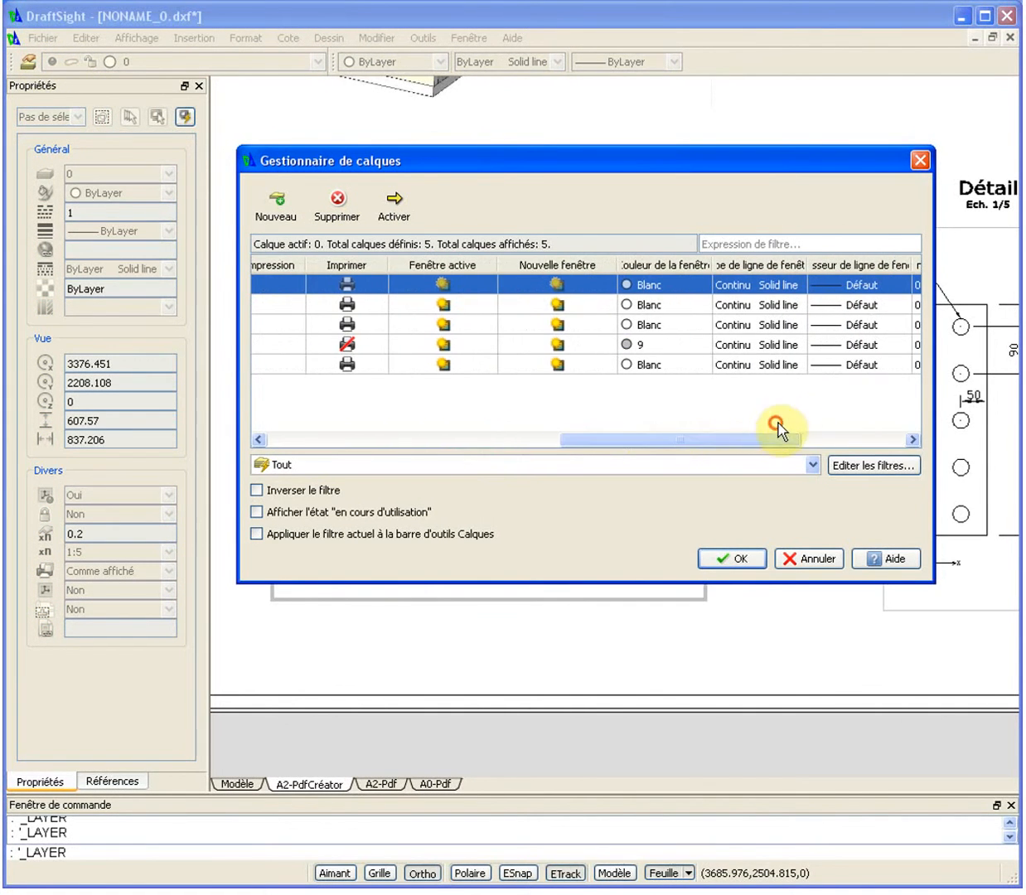
{"action": "left_click", "coordinate": [446, 325]}
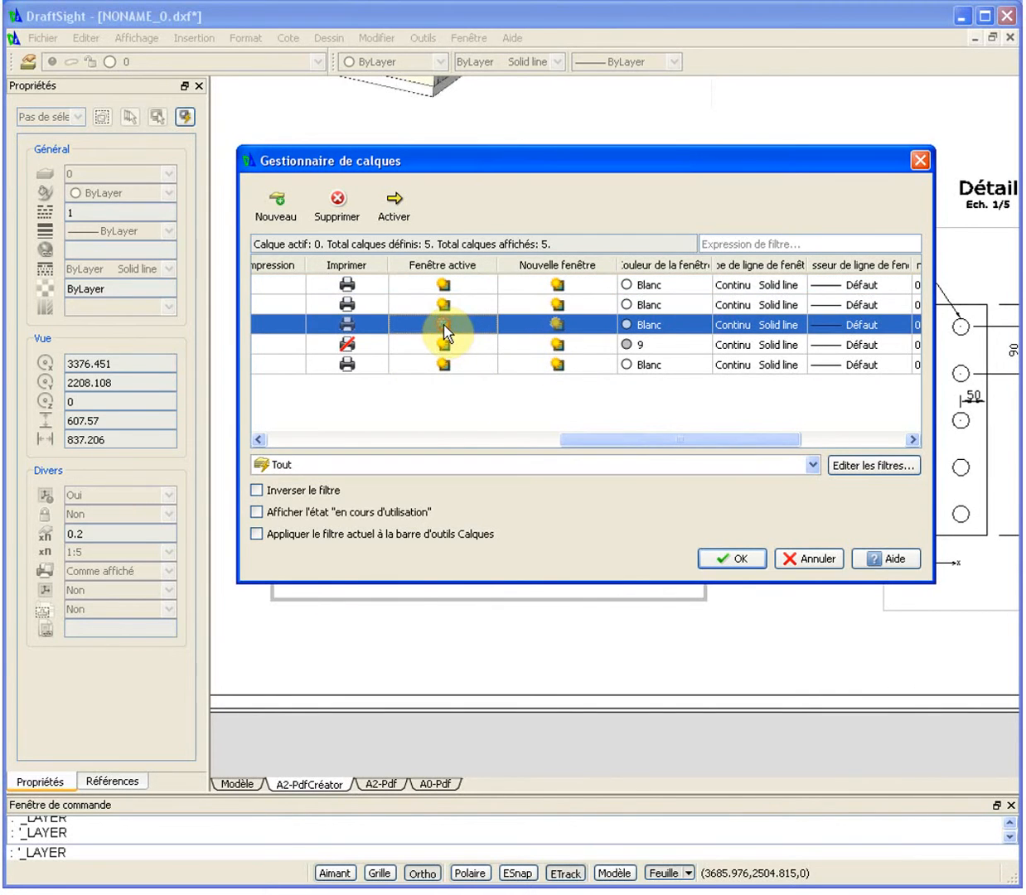
{"action": "left_click", "coordinate": [734, 561]}
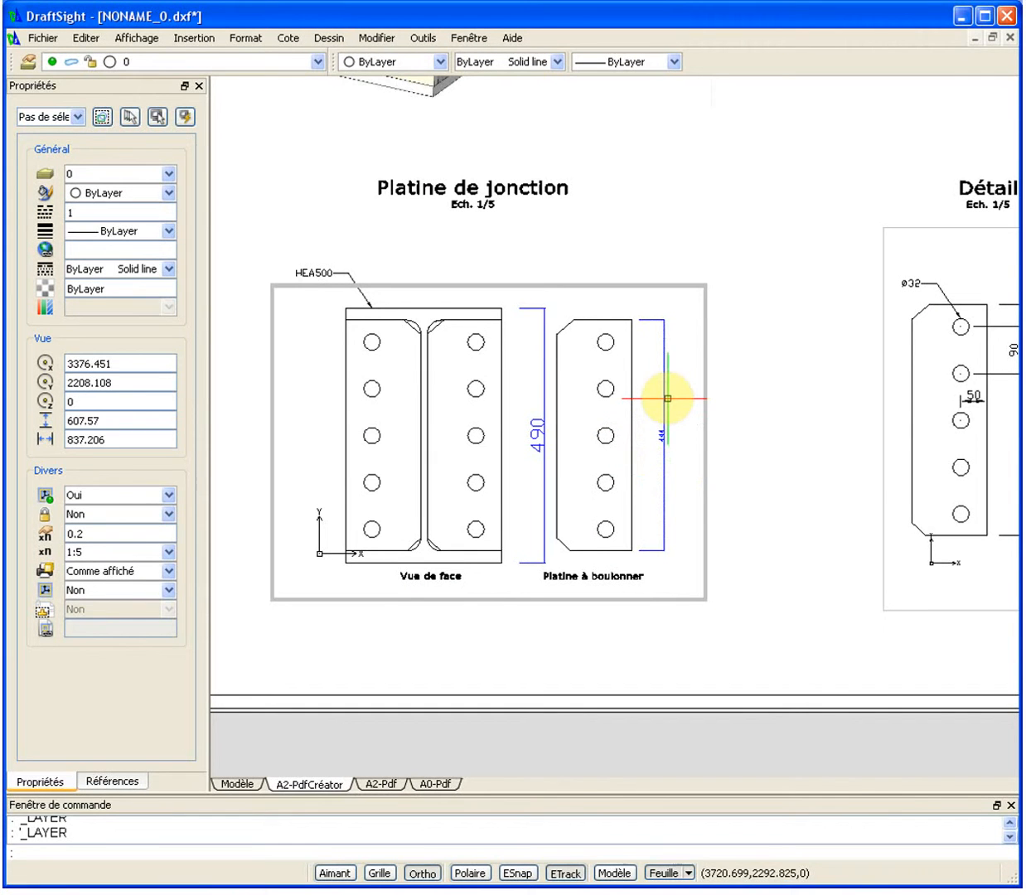
{"action": "key", "text": "ctrl+z"}
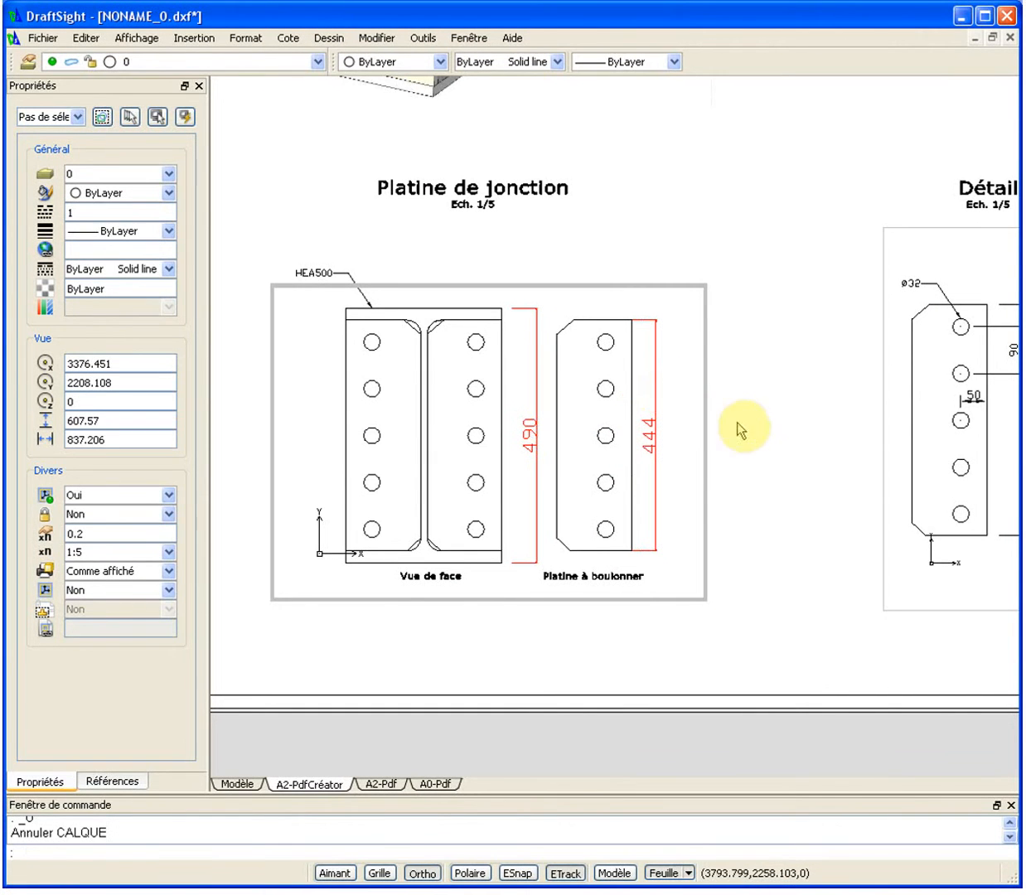
Deactivate the "Platine de jonction" viewport and return to the sheet space of A2-PdfCréator.
{"action": "left_click", "coordinate": [742, 424]}
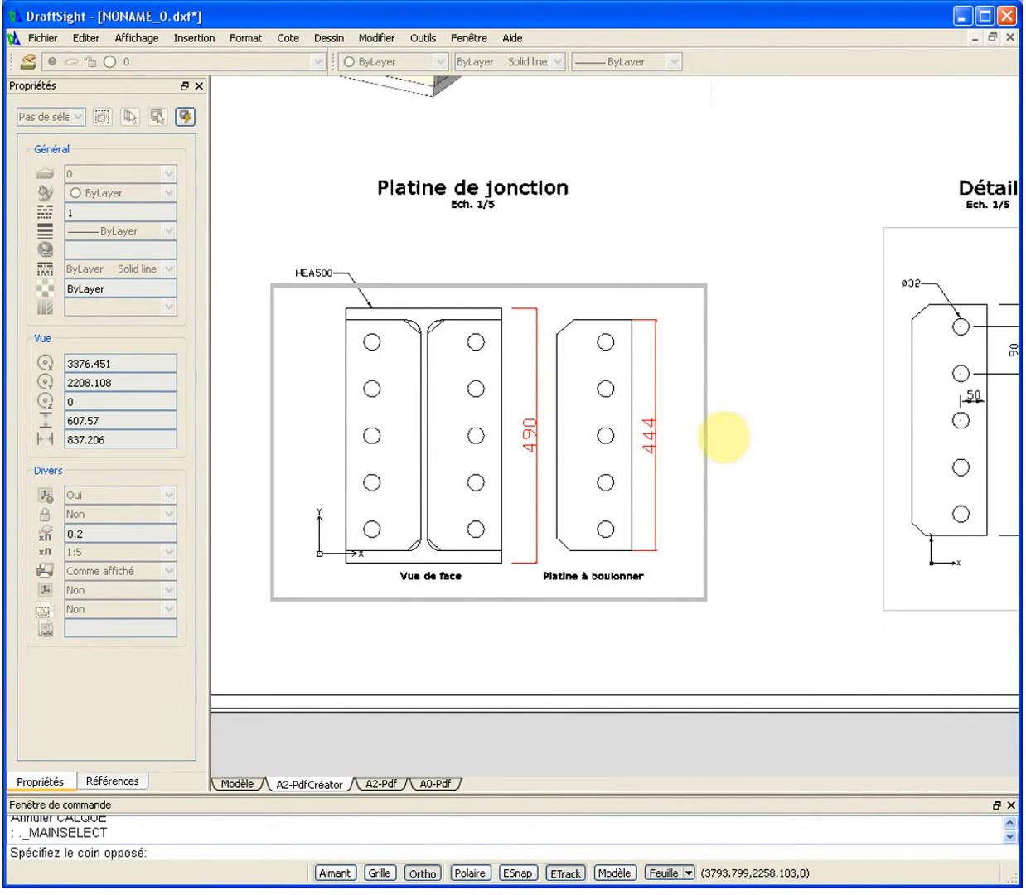
{"action": "key", "text": "Escape"}
{"action": "left_click", "coordinate": [772, 395]}
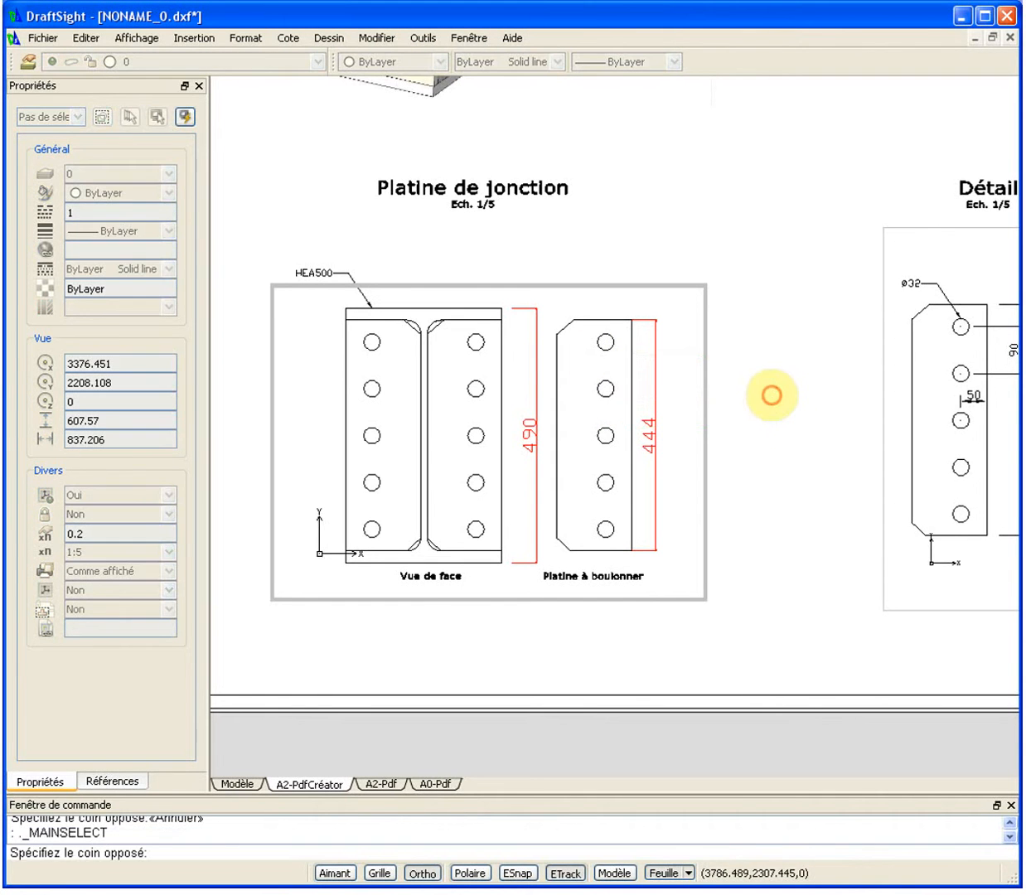
{"action": "double_click", "coordinate": [753, 411]}
{"action": "scroll", "coordinate": [753, 412], "scroll_direction": "down", "scroll_amount": 1}
{"action": "middle_click_drag", "start_coordinate": [748, 417], "coordinate": [517, 458]}
{"action": "scroll", "coordinate": [517, 458], "scroll_direction": "down", "scroll_amount": 2}
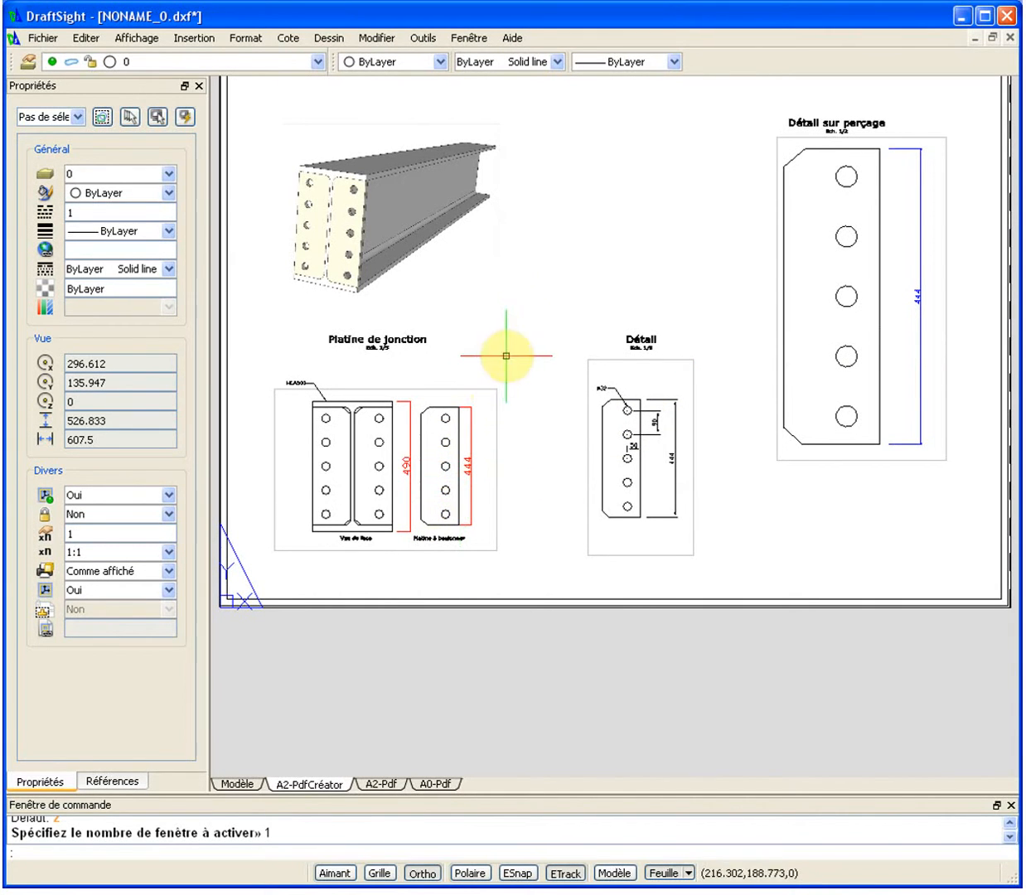
In model space, copy the leftmost beam section view horizontally to the free area beyond the dimensioned end plate.
{"action": "left_click", "coordinate": [240, 784]}
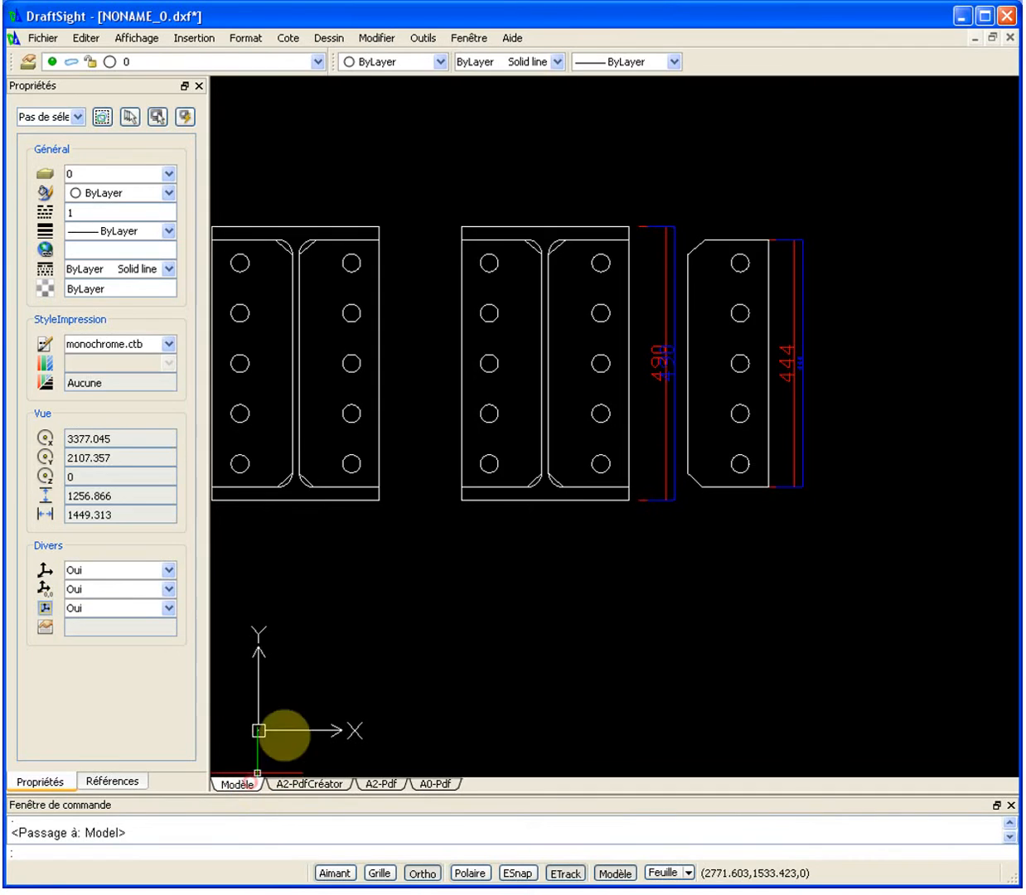
{"action": "middle_click_drag", "start_coordinate": [536, 469], "coordinate": [711, 545]}
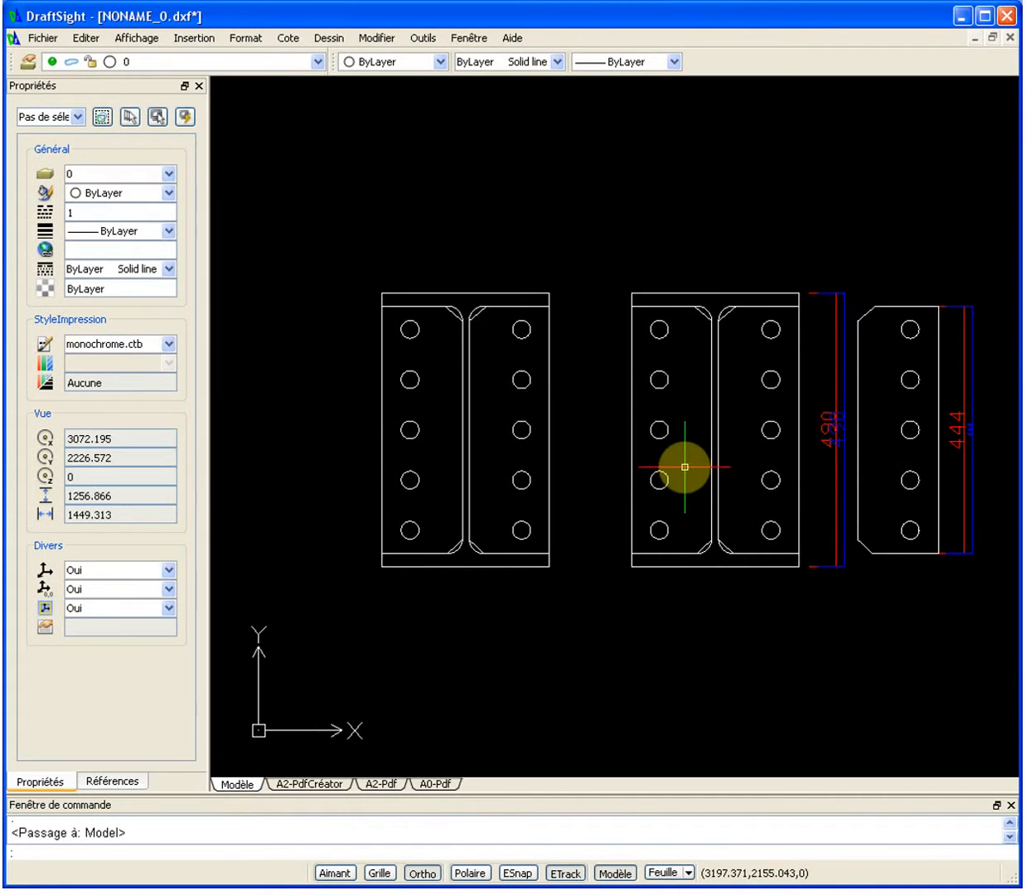
{"action": "middle_click_drag", "start_coordinate": [712, 483], "coordinate": [552, 493]}
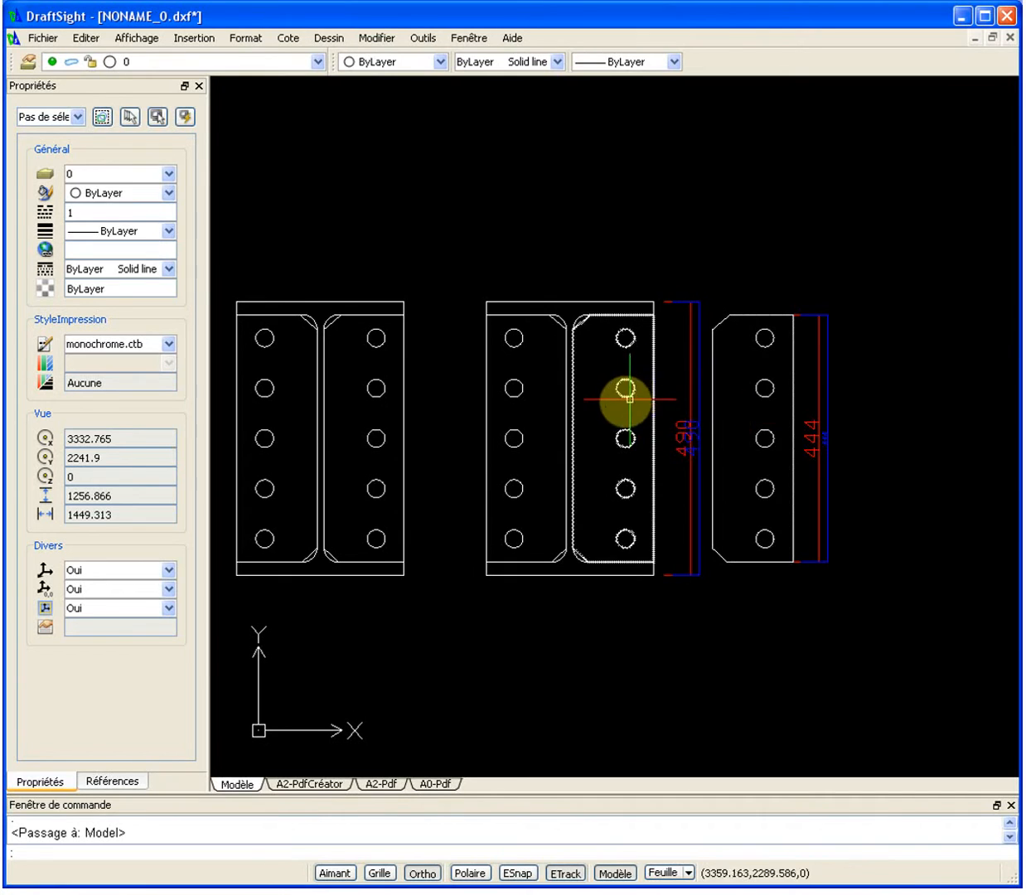
{"action": "scroll", "coordinate": [614, 414], "scroll_direction": "down", "scroll_amount": 2}
{"action": "middle_click_drag", "start_coordinate": [614, 414], "coordinate": [531, 394]}
{"action": "key", "text": "Escape"}
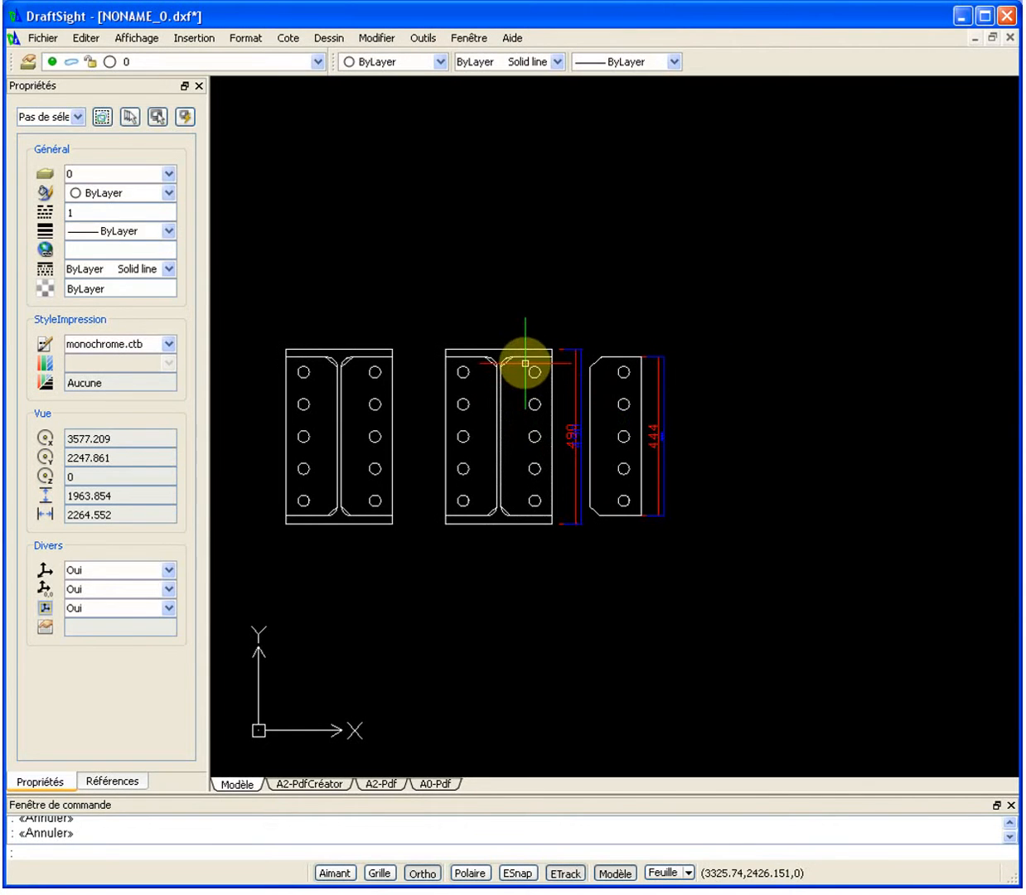
{"action": "type", "text": "cp"}
{"action": "key", "text": "Return"}
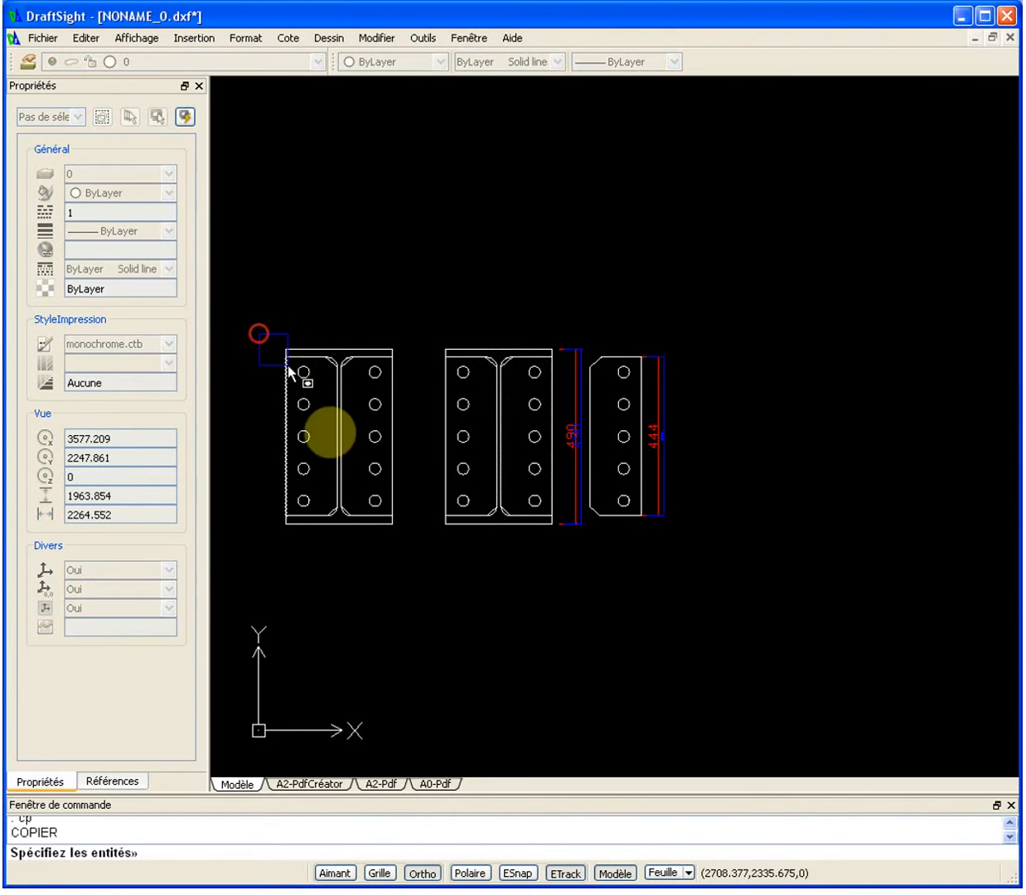
{"action": "left_click", "coordinate": [259, 335]}
{"action": "left_click", "coordinate": [411, 560]}
{"action": "key", "text": "Return"}
{"action": "left_click", "coordinate": [368, 533]}
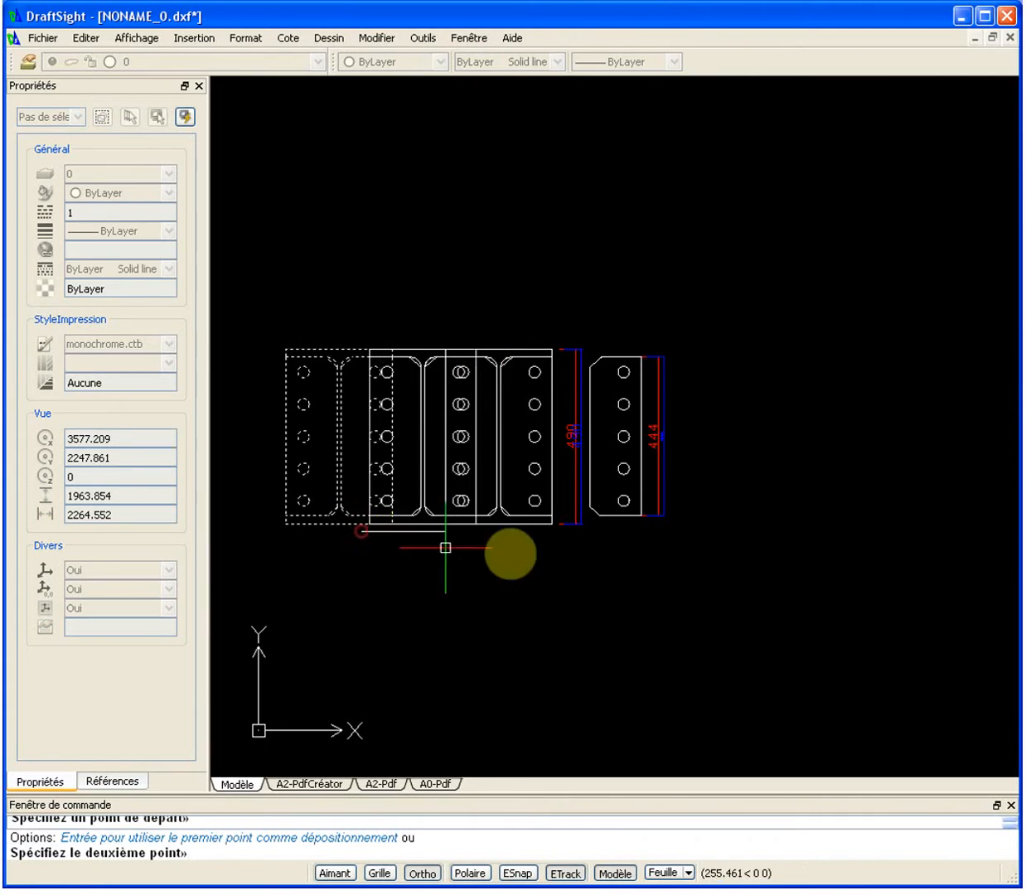
{"action": "left_click", "coordinate": [839, 533]}
{"action": "key", "text": "Escape"}
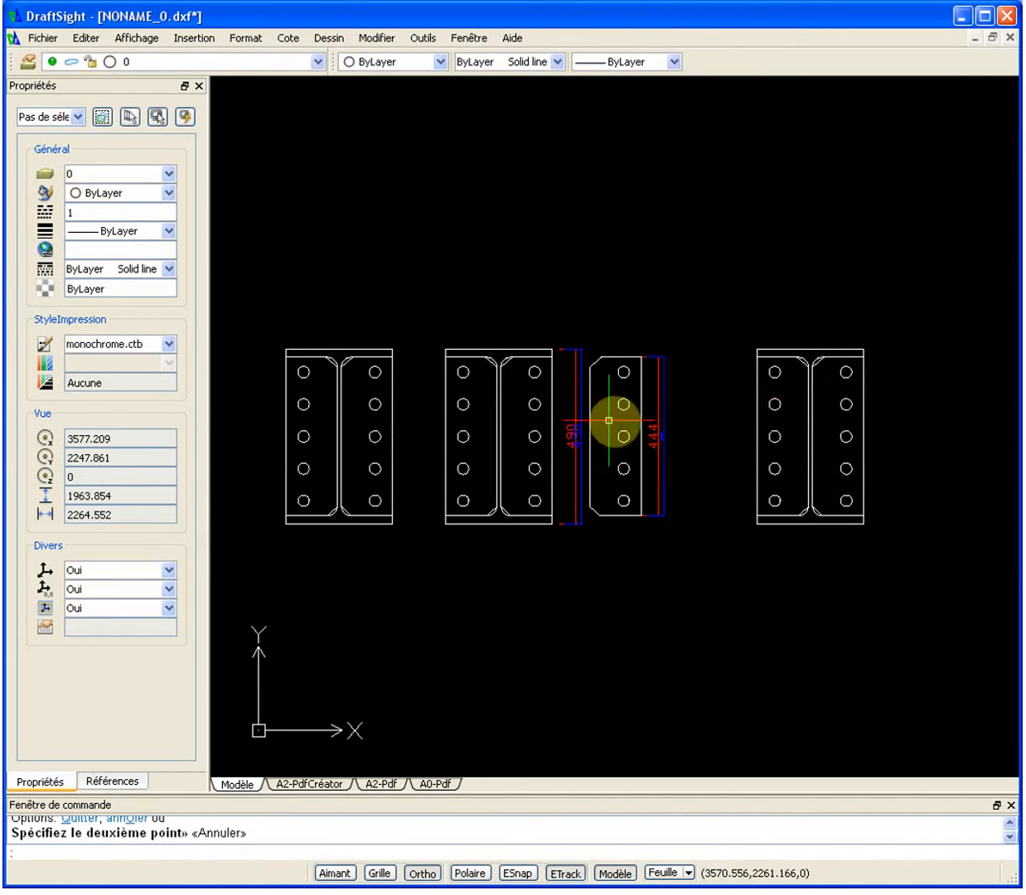
Inspect the end plate block and the beam profile block of the copied view.
{"action": "left_click", "coordinate": [856, 403]}
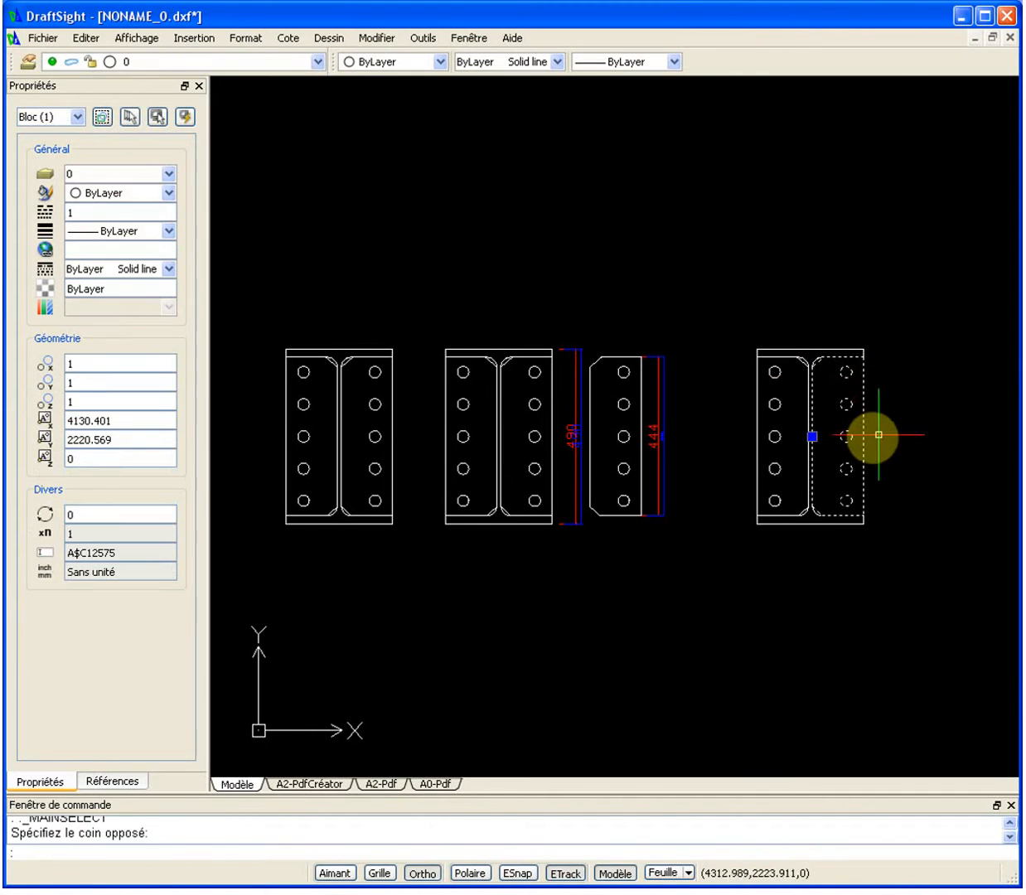
{"action": "key", "text": "Escape"}
{"action": "key", "text": "Escape"}
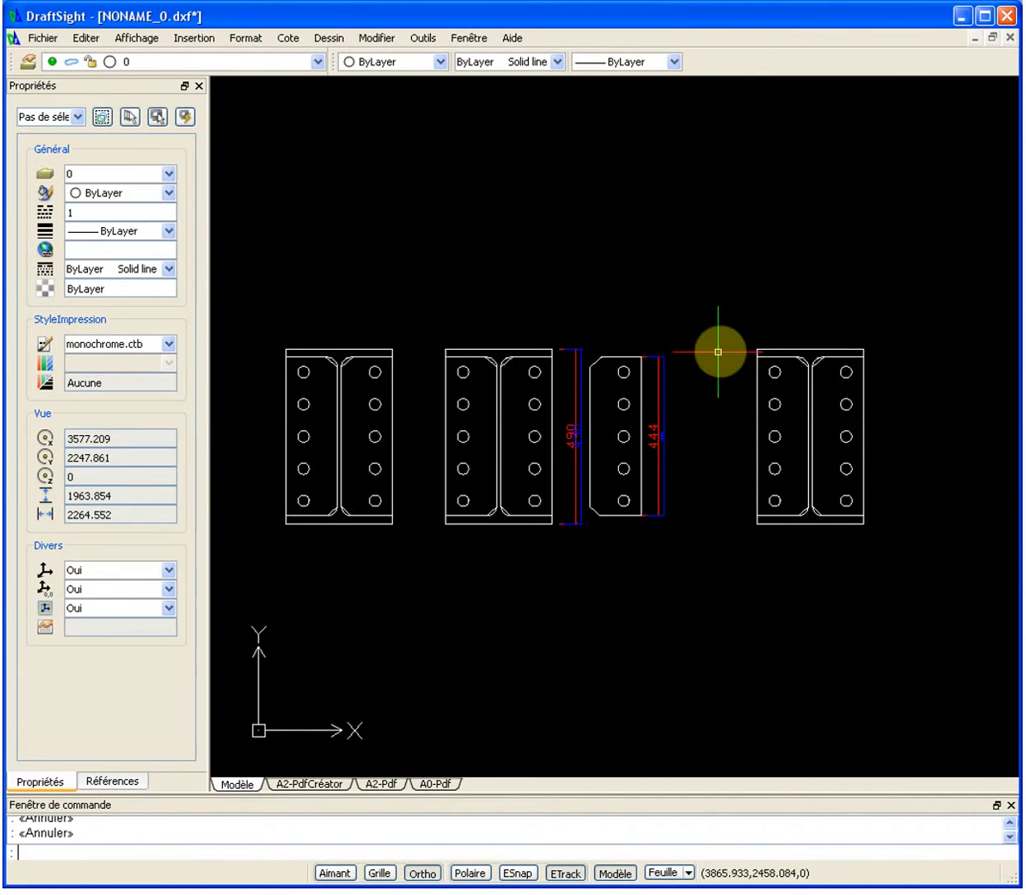
{"action": "left_click", "coordinate": [809, 361]}
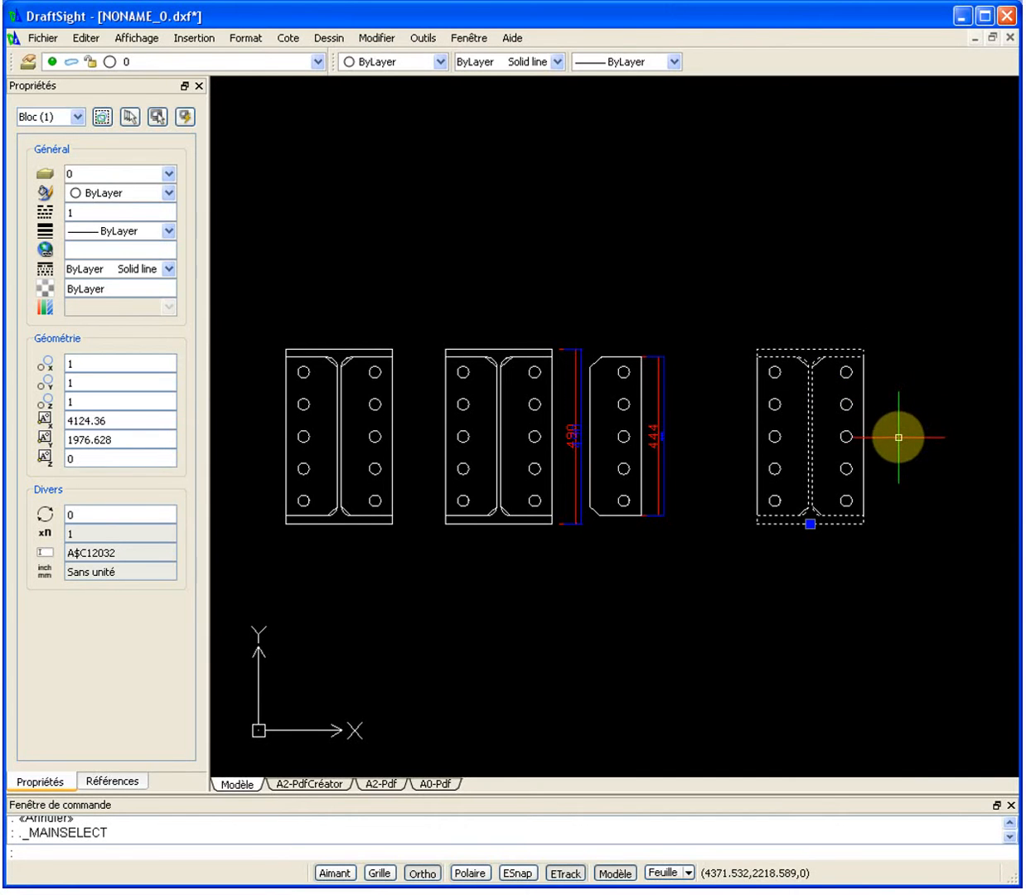
{"action": "key", "text": "Escape"}
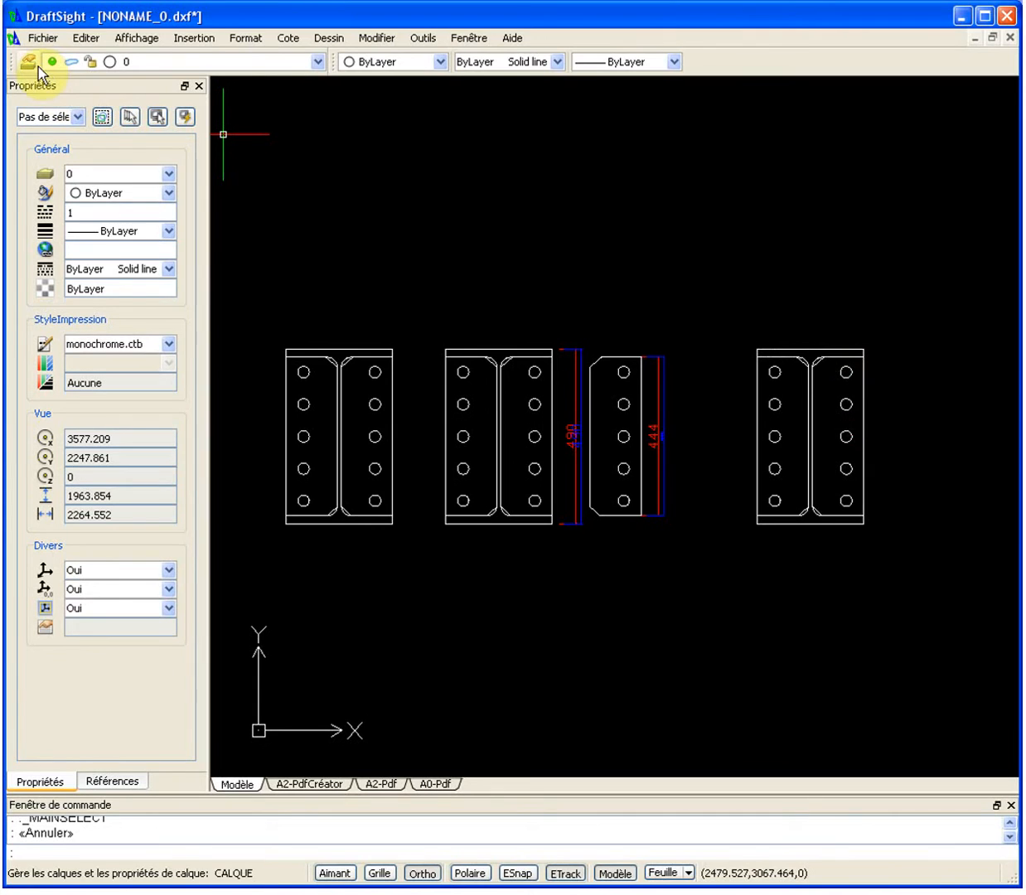
Create a layer named Caché with line colour 8 and the DASHED line style.
{"action": "left_click", "coordinate": [31, 62]}
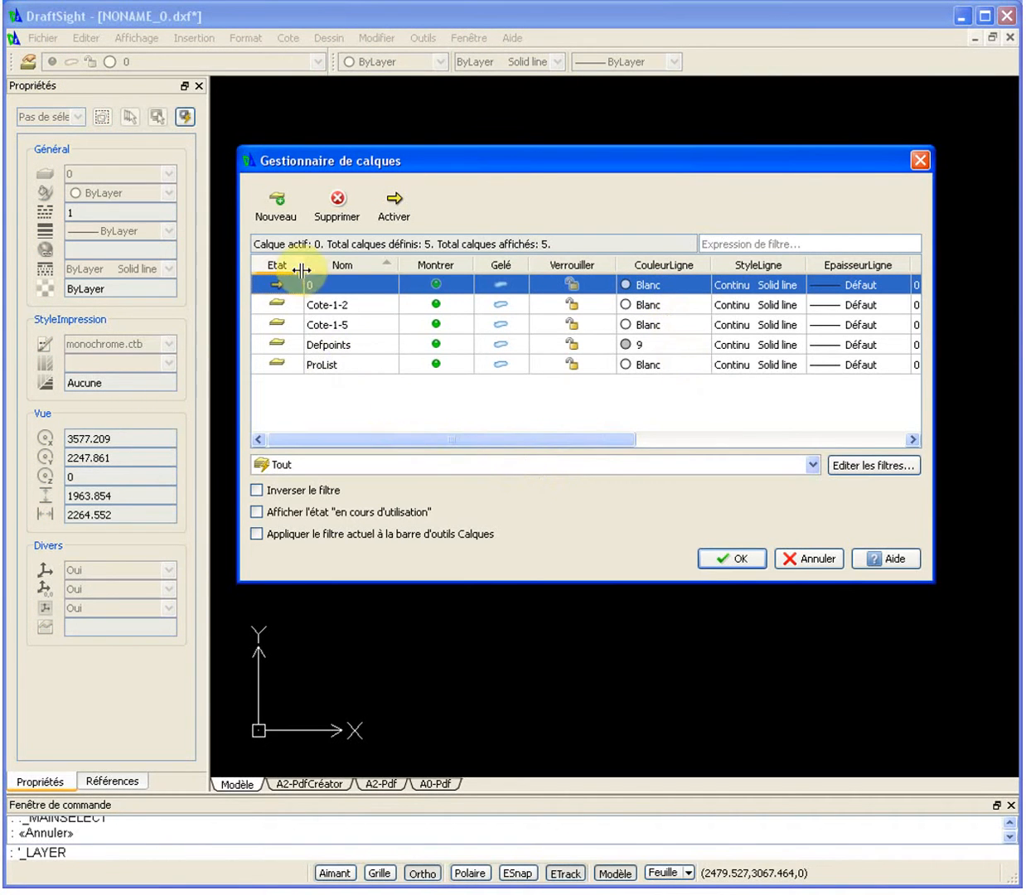
{"action": "left_click", "coordinate": [279, 211]}
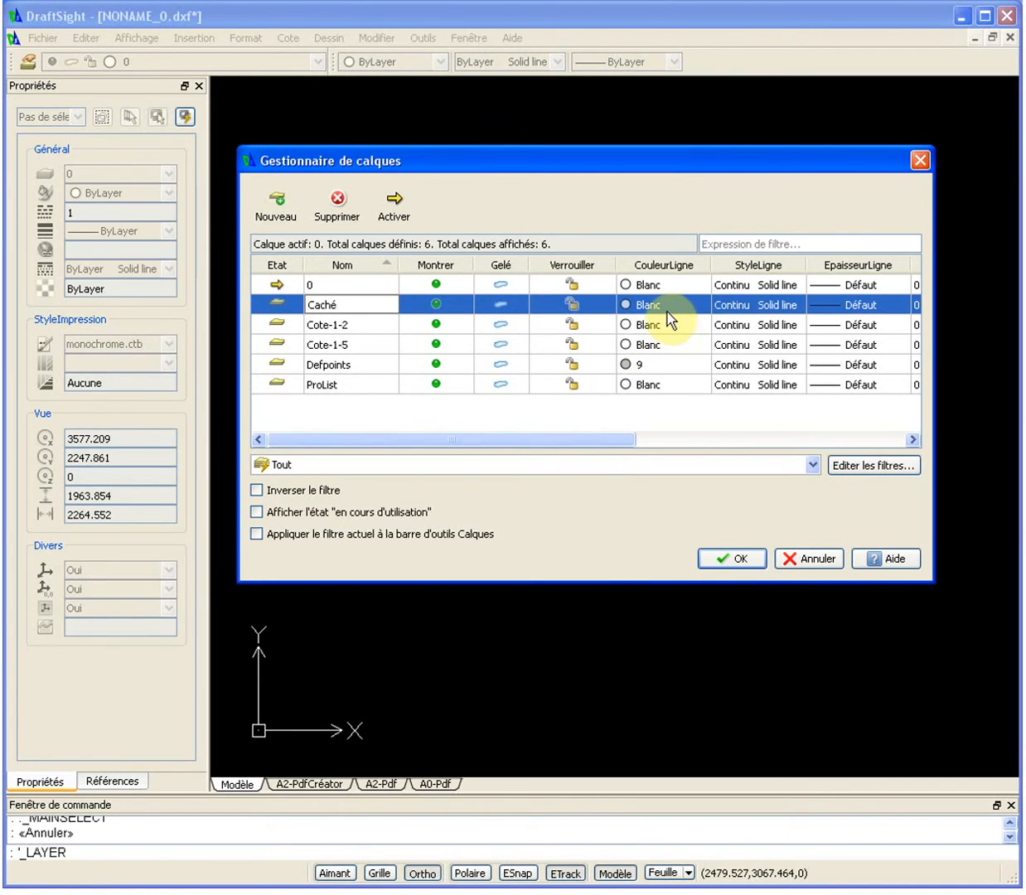
{"action": "left_click", "coordinate": [643, 304]}
{"action": "left_click", "coordinate": [643, 303]}
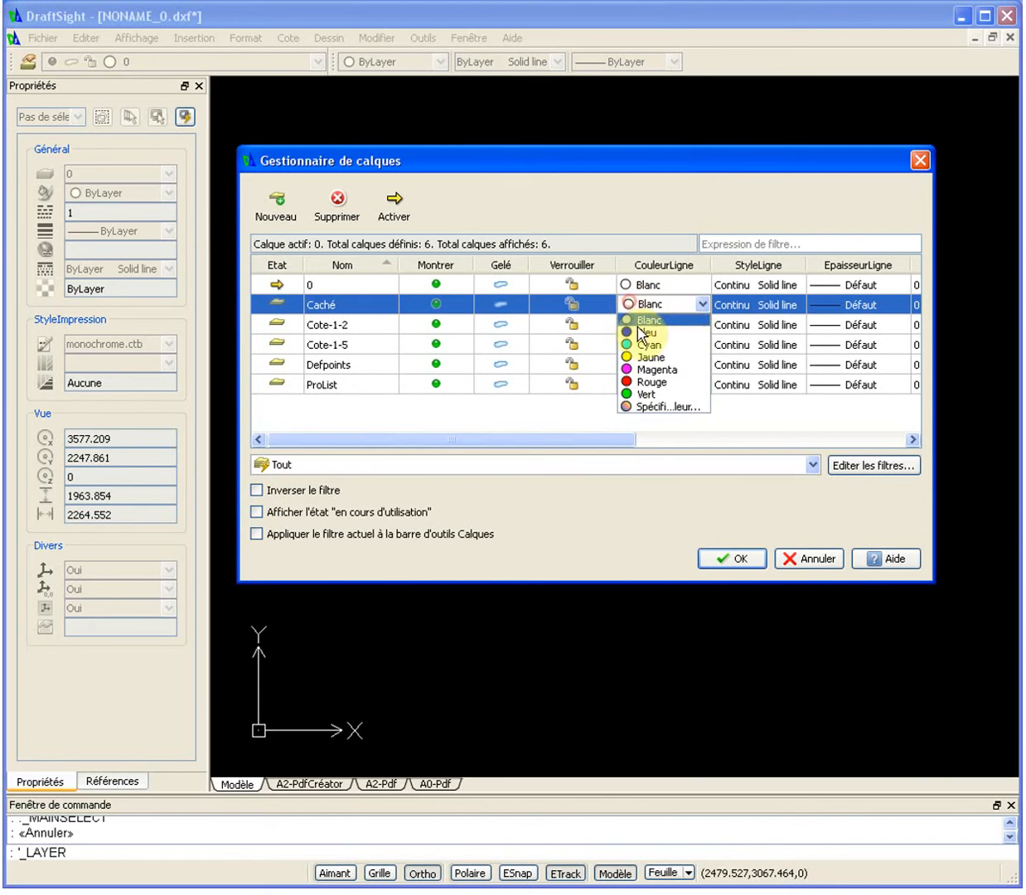
{"action": "left_click", "coordinate": [673, 407]}
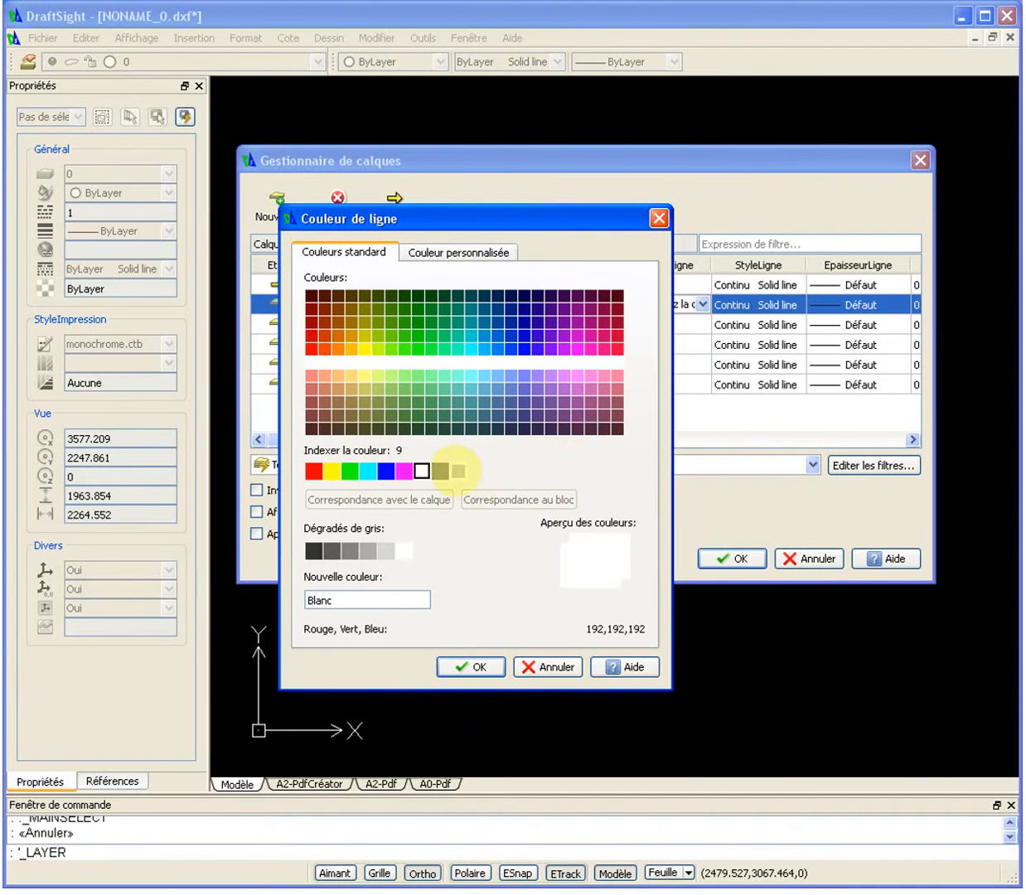
{"action": "left_click", "coordinate": [439, 470]}
{"action": "left_click", "coordinate": [488, 669]}
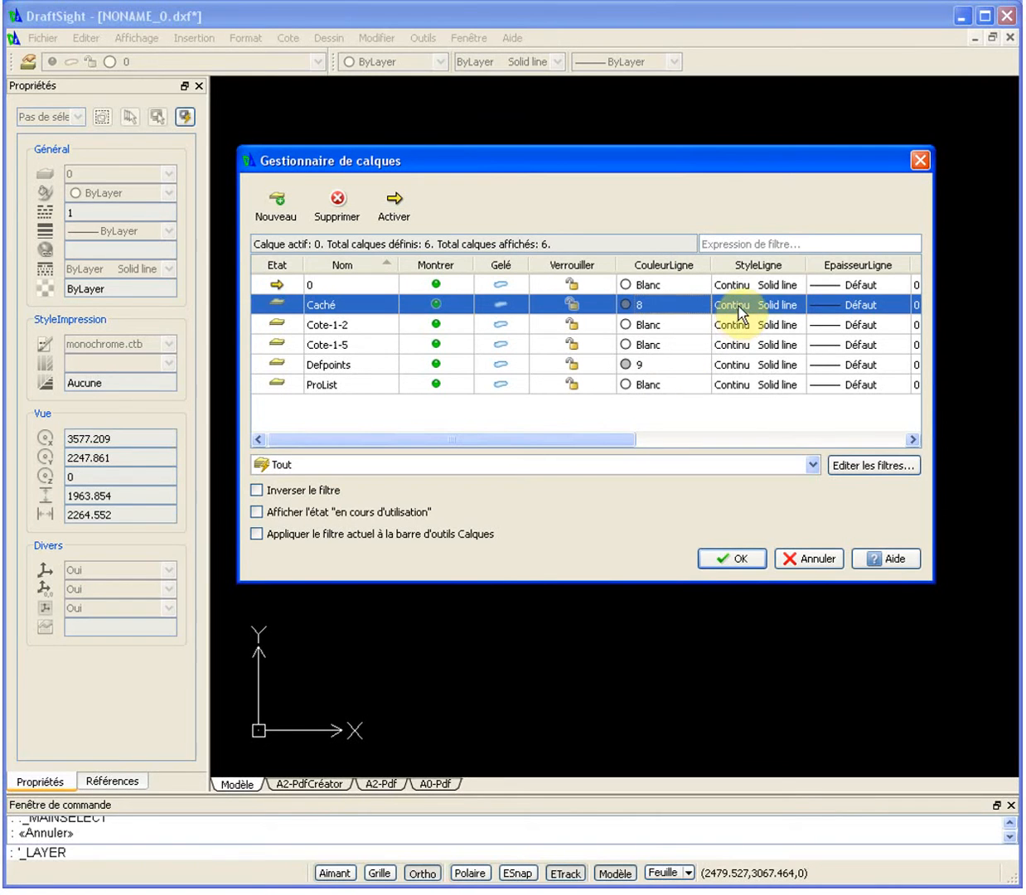
{"action": "left_click", "coordinate": [795, 304]}
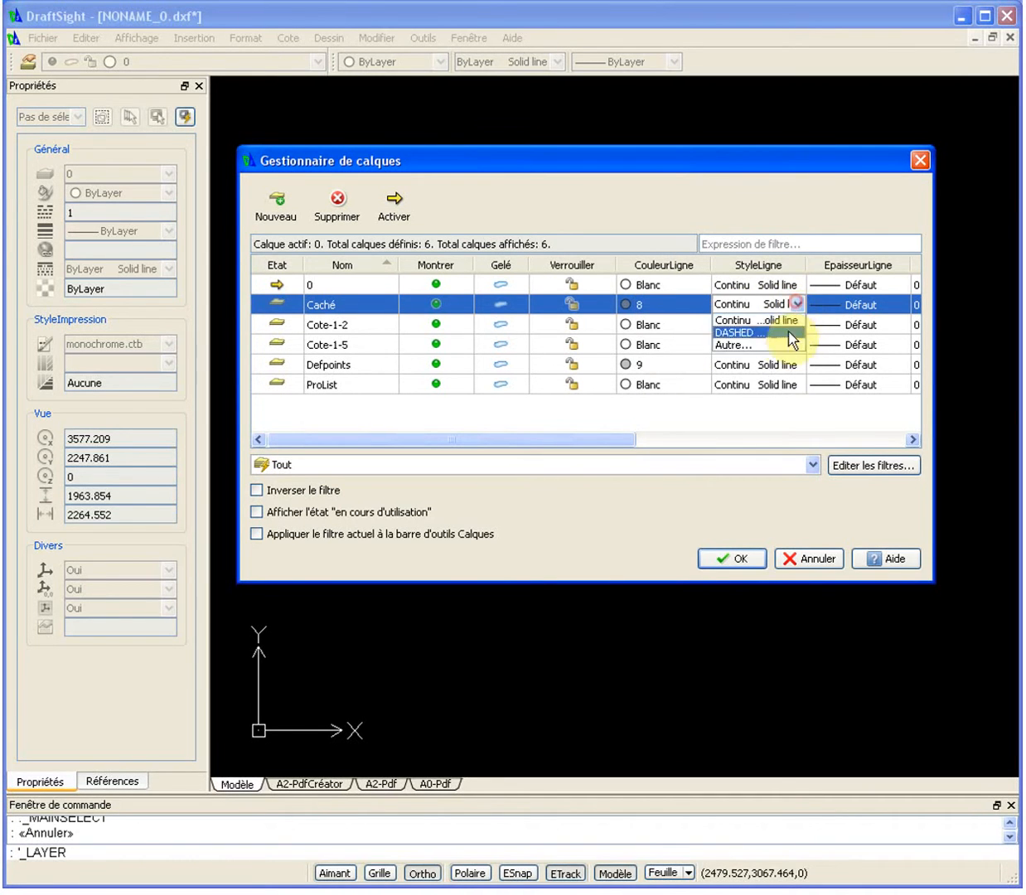
{"action": "left_click", "coordinate": [783, 334]}
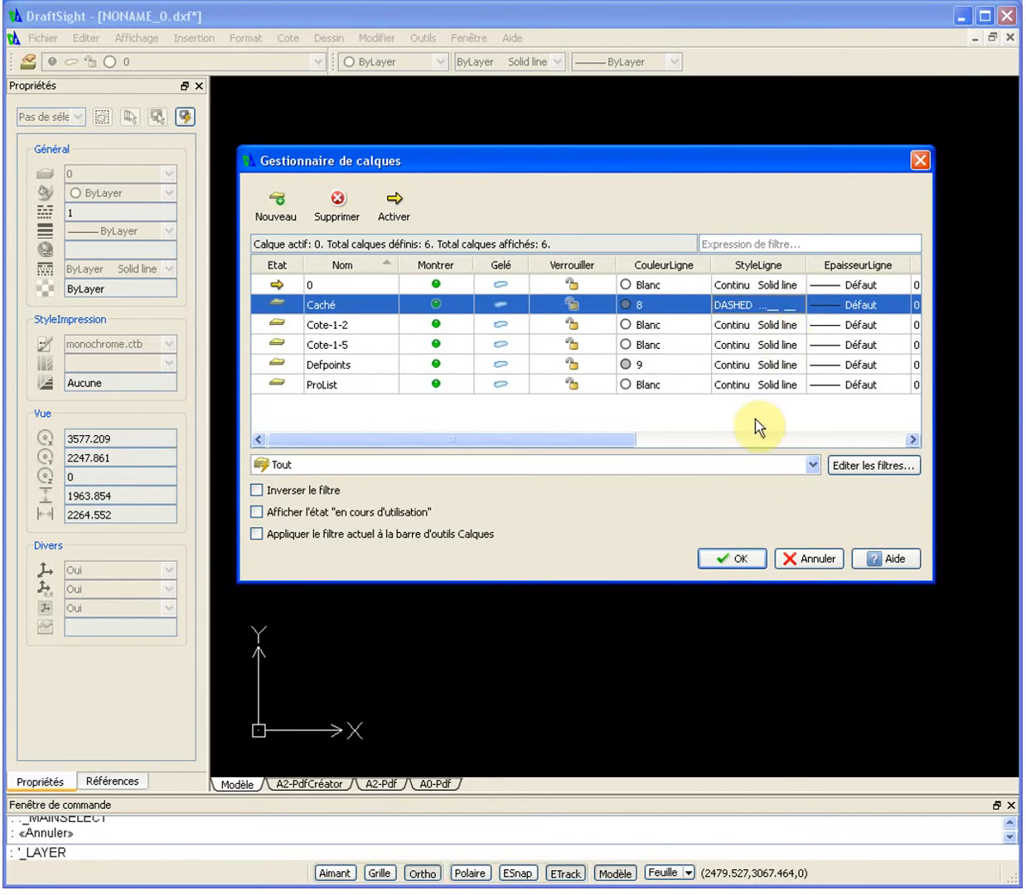
{"action": "left_click", "coordinate": [738, 560]}
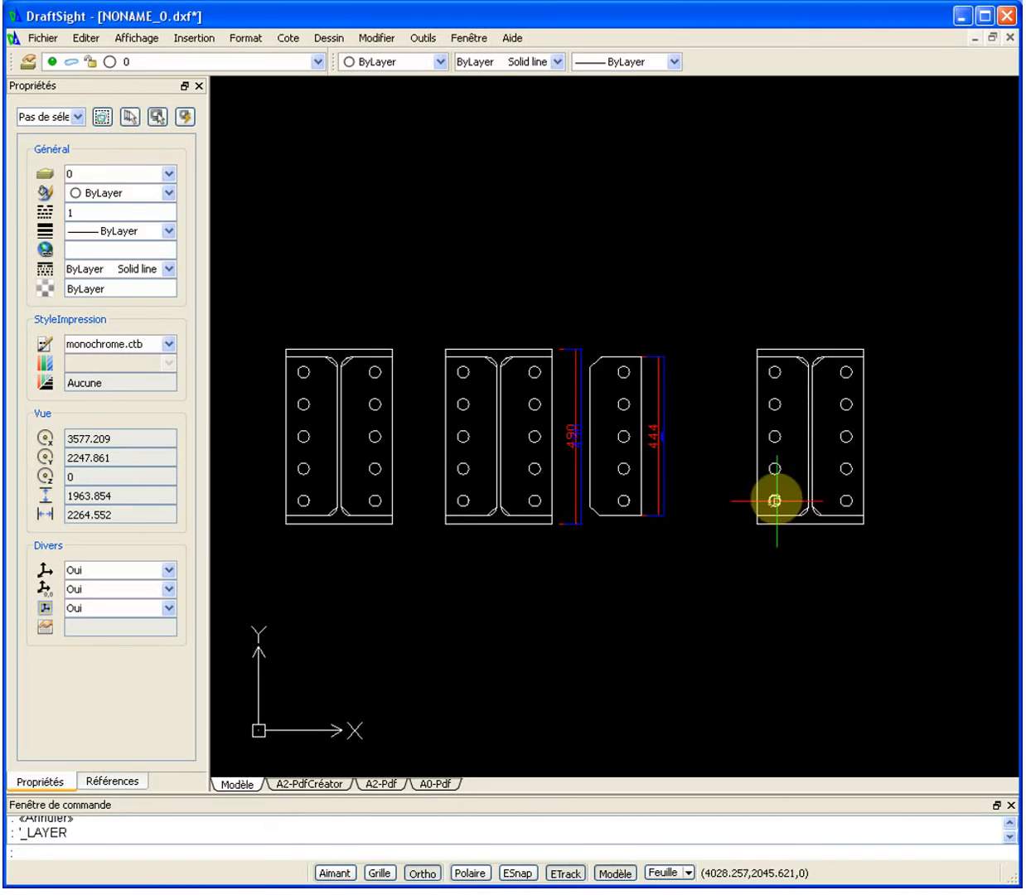
Assign the beam profile block of the copied view to the Caché layer.
{"action": "left_click", "coordinate": [802, 525]}
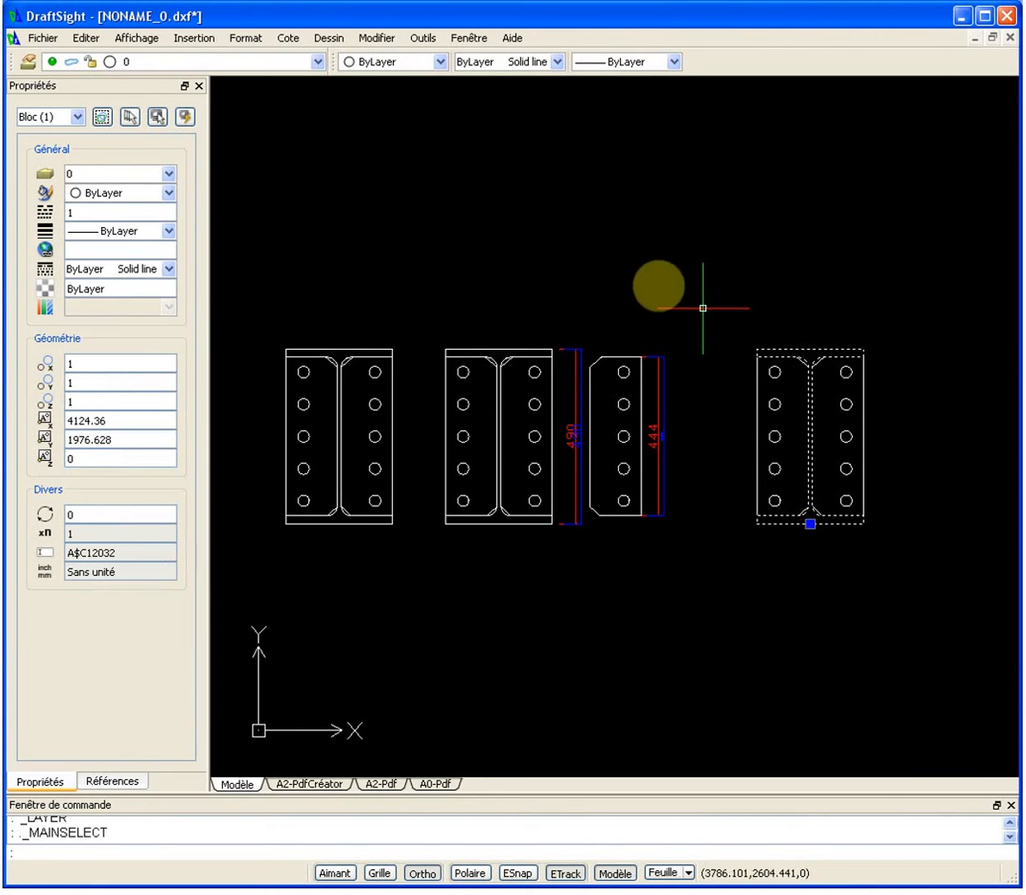
{"action": "left_click", "coordinate": [275, 64]}
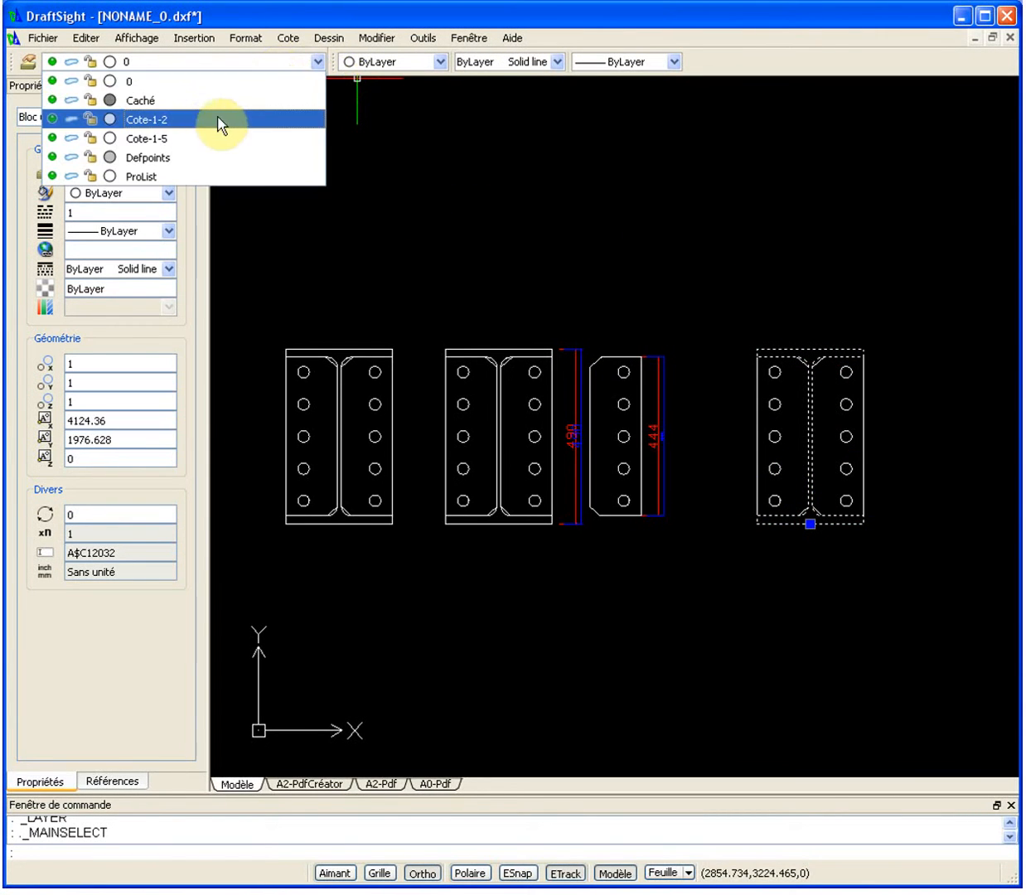
{"action": "left_click", "coordinate": [192, 99]}
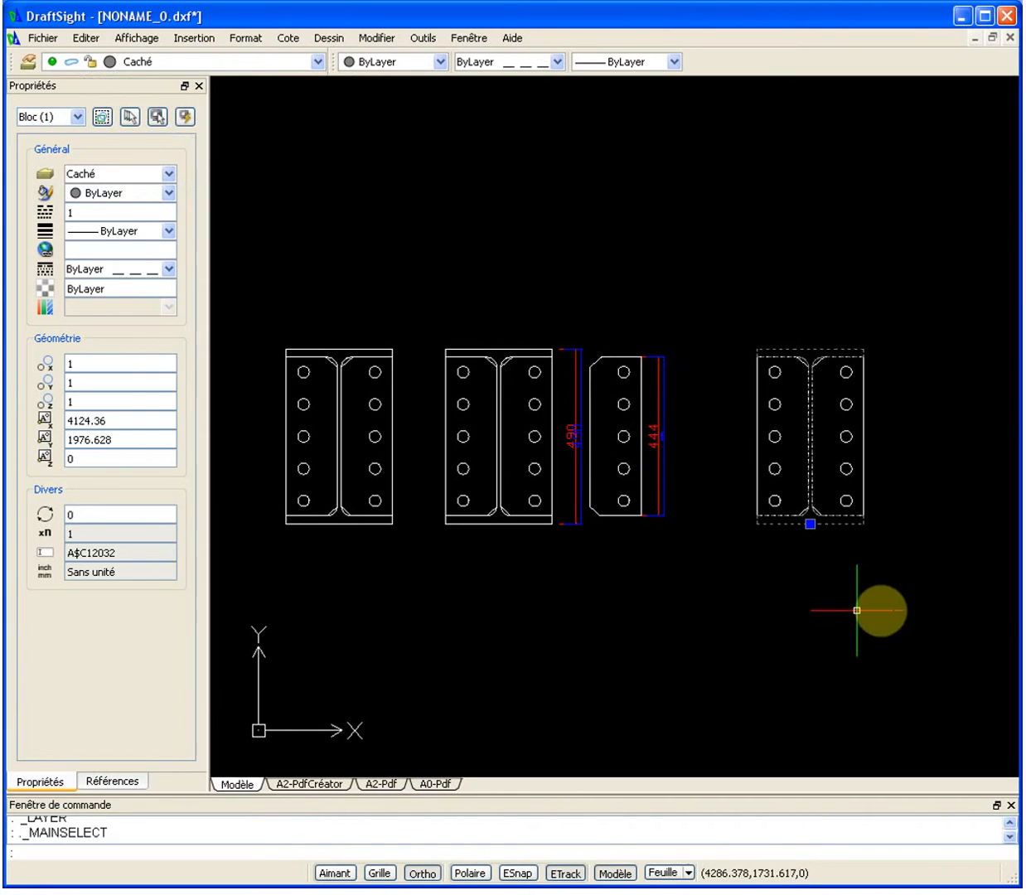
{"action": "key", "text": "Escape"}
{"action": "key", "text": "Escape"}
Examine how the profile and plate lines of the copied view are displayed, especially around the inner corners.
{"action": "scroll", "coordinate": [847, 428], "scroll_direction": "up", "scroll_amount": 4}
{"action": "middle_click_drag", "start_coordinate": [911, 465], "coordinate": [855, 450]}
{"action": "scroll", "coordinate": [763, 278], "scroll_direction": "down", "scroll_amount": 2}
{"action": "middle_click_drag", "start_coordinate": [763, 274], "coordinate": [748, 331]}
{"action": "scroll", "coordinate": [755, 358], "scroll_direction": "up", "scroll_amount": 2}
{"action": "scroll", "coordinate": [756, 355], "scroll_direction": "down", "scroll_amount": 2}
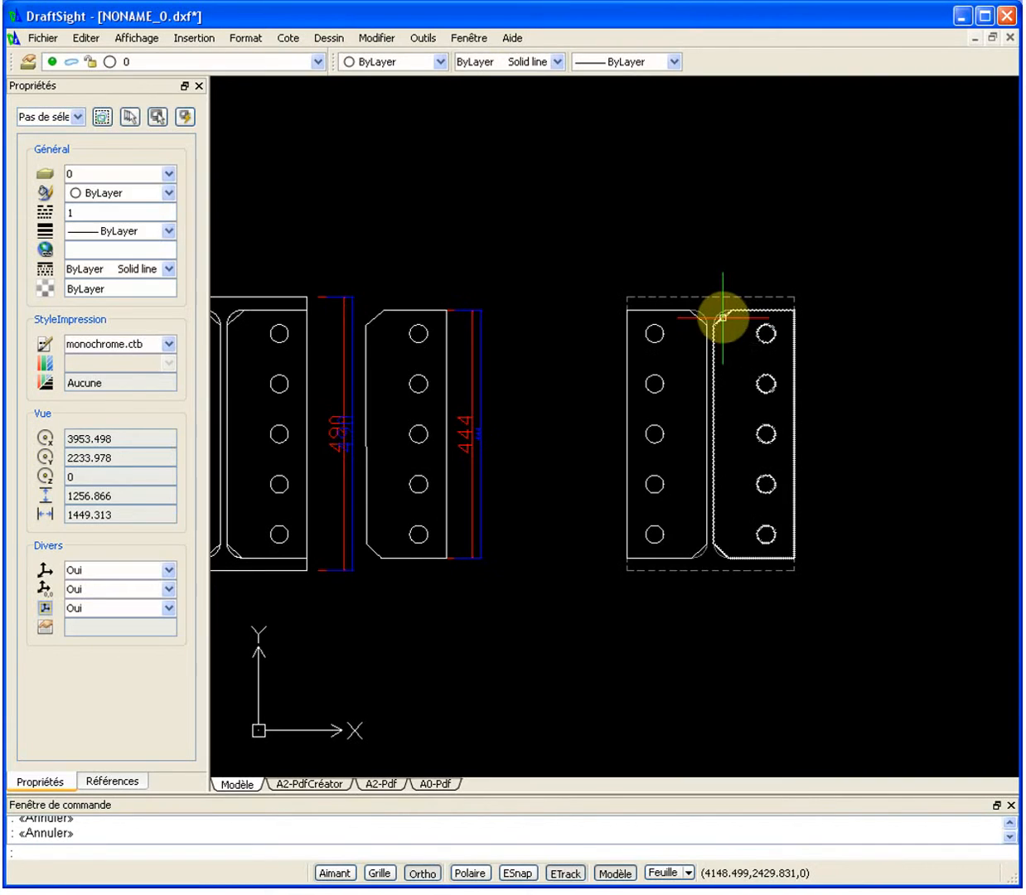
{"action": "scroll", "coordinate": [728, 318], "scroll_direction": "up", "scroll_amount": 3}
{"action": "scroll", "coordinate": [729, 322], "scroll_direction": "down", "scroll_amount": 2}
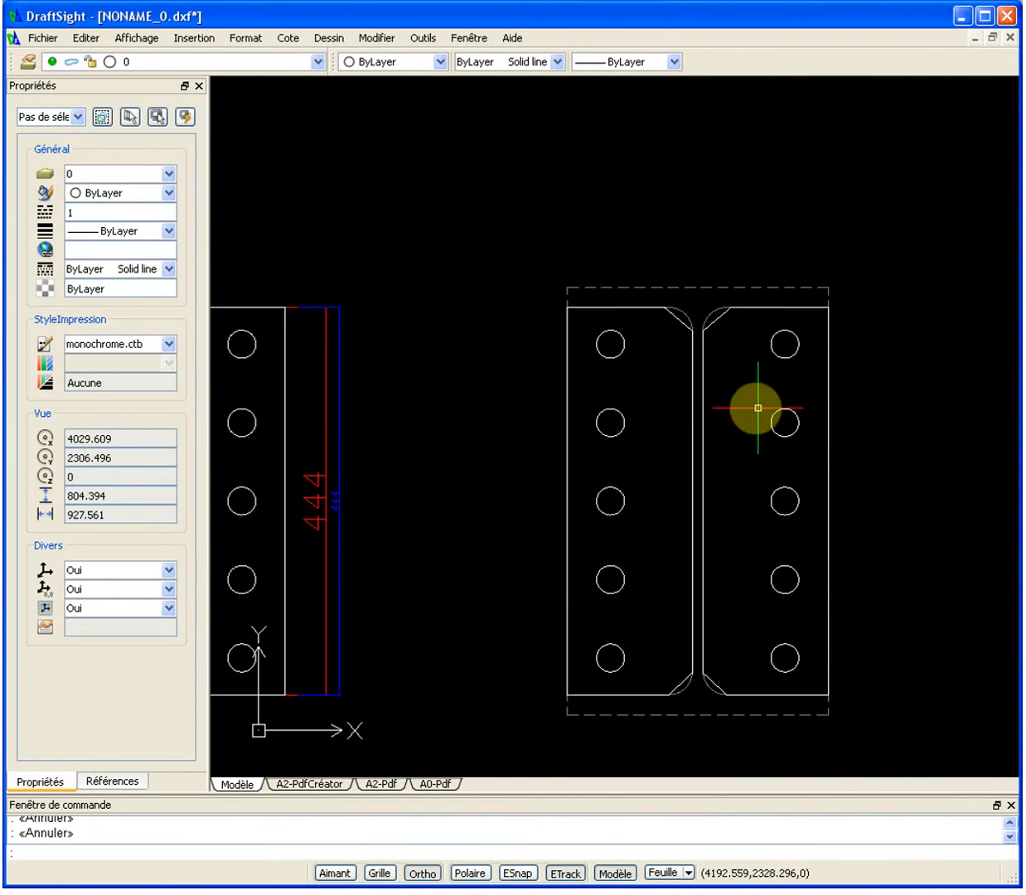
{"action": "middle_click_drag", "start_coordinate": [740, 368], "coordinate": [746, 286]}
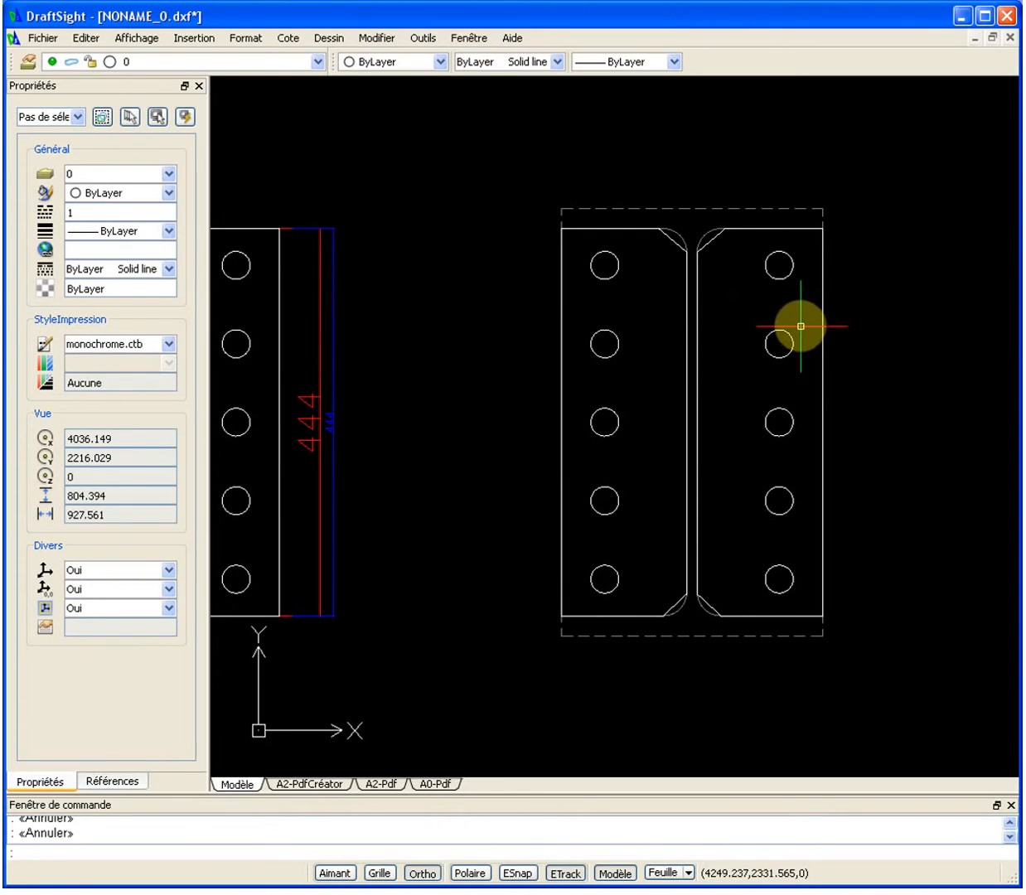
Explode the two end plate blocks on either side of the web in the copied view.
{"action": "type", "text": "x"}
{"action": "key", "text": "Return"}
{"action": "left_click", "coordinate": [821, 380]}
{"action": "key", "text": "Return"}
{"action": "key", "text": "Return"}
{"action": "left_click", "coordinate": [558, 453]}
{"action": "key", "text": "Escape"}
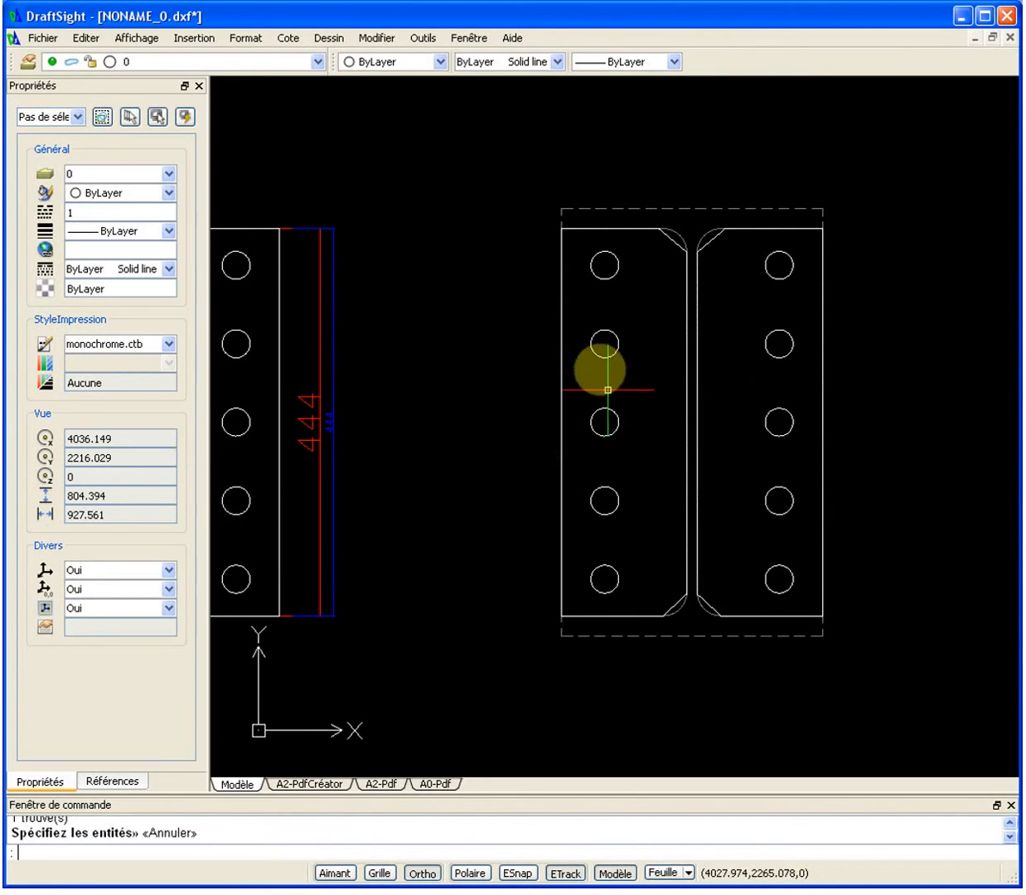
Delete the left plate's top edge and upper chamfer, plus both plates' inner vertical edges and remaining chamfers.
{"action": "left_click", "coordinate": [665, 235]}
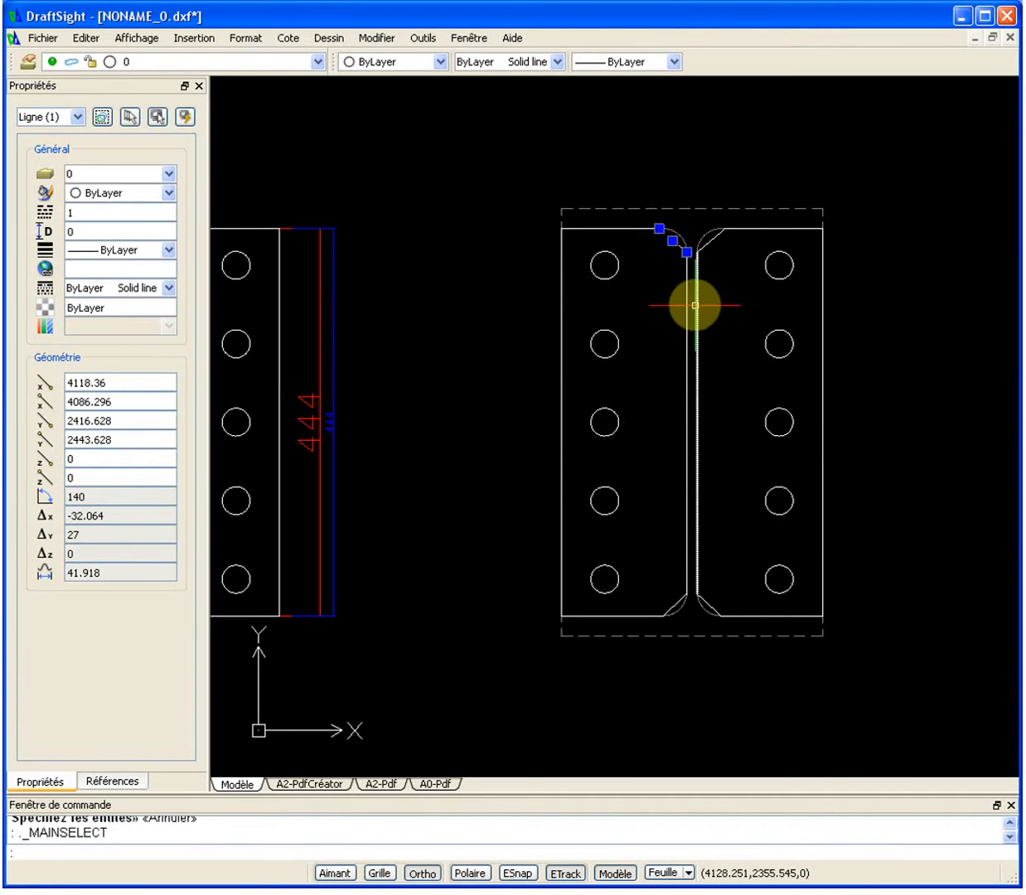
{"action": "key", "text": "Delete"}
{"action": "left_click", "coordinate": [651, 229]}
{"action": "key", "text": "Delete"}
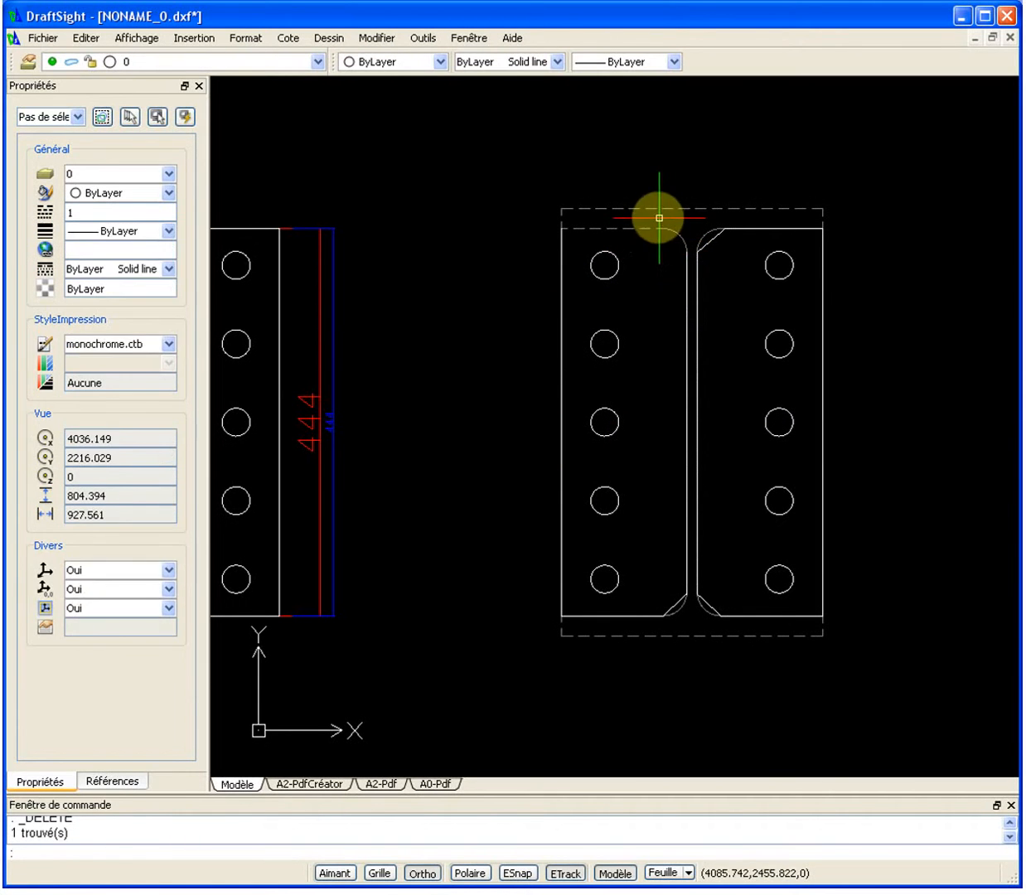
{"action": "left_click", "coordinate": [662, 220]}
{"action": "left_click", "coordinate": [731, 683]}
{"action": "key", "text": "Delete"}
Delete the remaining bottom, outer and top edges of both plates, keeping only the bolt holes and the dashed profile.
{"action": "left_click", "coordinate": [651, 616]}
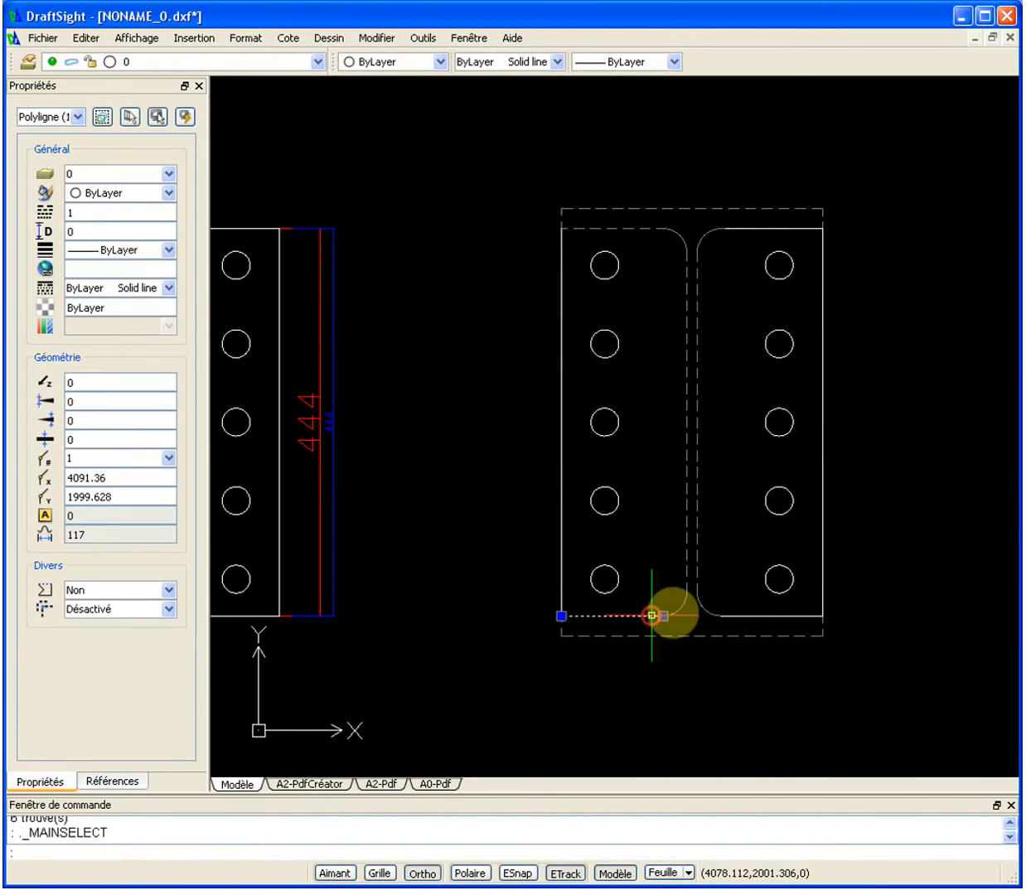
{"action": "left_click", "coordinate": [799, 615]}
{"action": "left_click", "coordinate": [823, 570]}
{"action": "key", "text": "Delete"}
{"action": "left_click", "coordinate": [561, 476]}
{"action": "key", "text": "Delete"}
{"action": "left_click", "coordinate": [710, 213]}
{"action": "left_click", "coordinate": [858, 240]}
{"action": "key", "text": "Delete"}
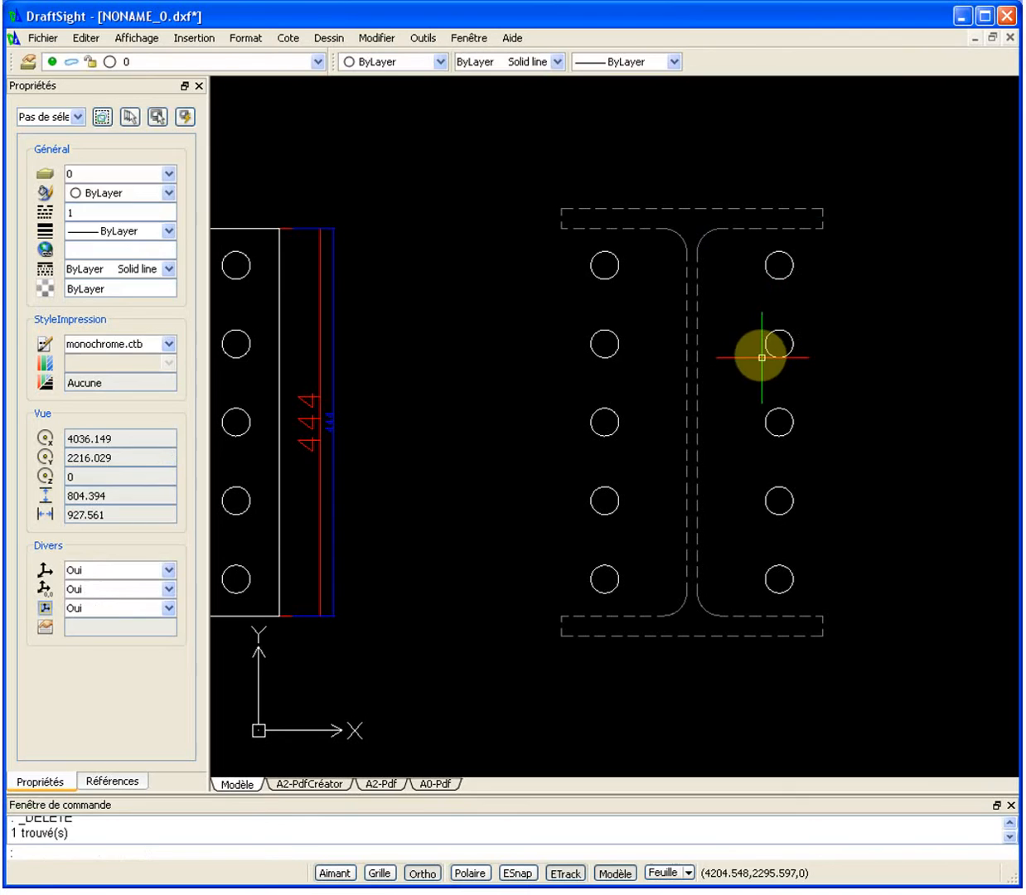
Draw a rectangle from the upper-left outer corner to the lower-right outer corner of the dashed beam profile.
{"action": "type", "text": "rec"}
{"action": "key", "text": "Return"}
{"action": "left_click", "coordinate": [563, 207]}
{"action": "left_click", "coordinate": [823, 635]}
{"action": "key", "text": "Escape"}
Switch the beam profile block to layer 0 and back to the Caché layer.
{"action": "scroll", "coordinate": [880, 454], "scroll_direction": "down", "scroll_amount": 2}
{"action": "mouse_move", "coordinate": [851, 476]}
{"action": "middle_mouse_down"}
{"action": "mouse_move", "coordinate": [780, 430]}
{"action": "mouse_move", "coordinate": [680, 411]}
{"action": "middle_mouse_up"}
{"action": "scroll", "coordinate": [737, 426], "scroll_direction": "up", "scroll_amount": 2}
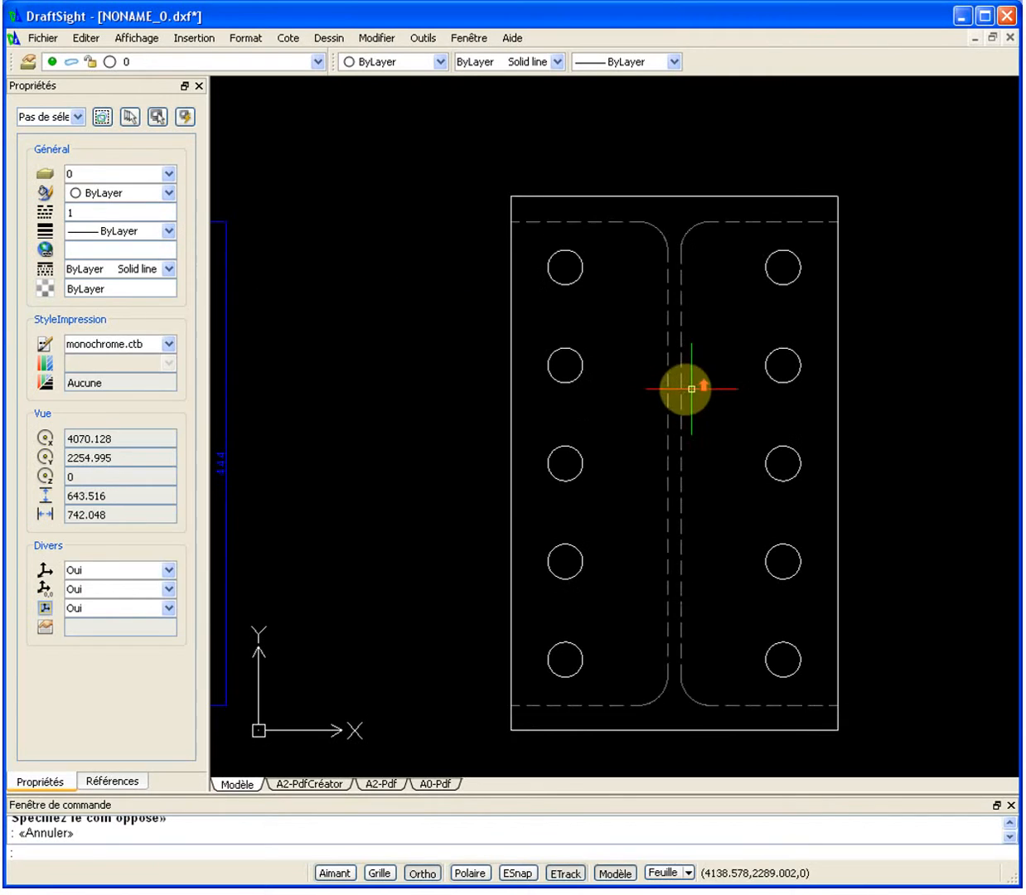
{"action": "left_click", "coordinate": [678, 389]}
{"action": "left_click", "coordinate": [188, 58]}
{"action": "left_click", "coordinate": [196, 81]}
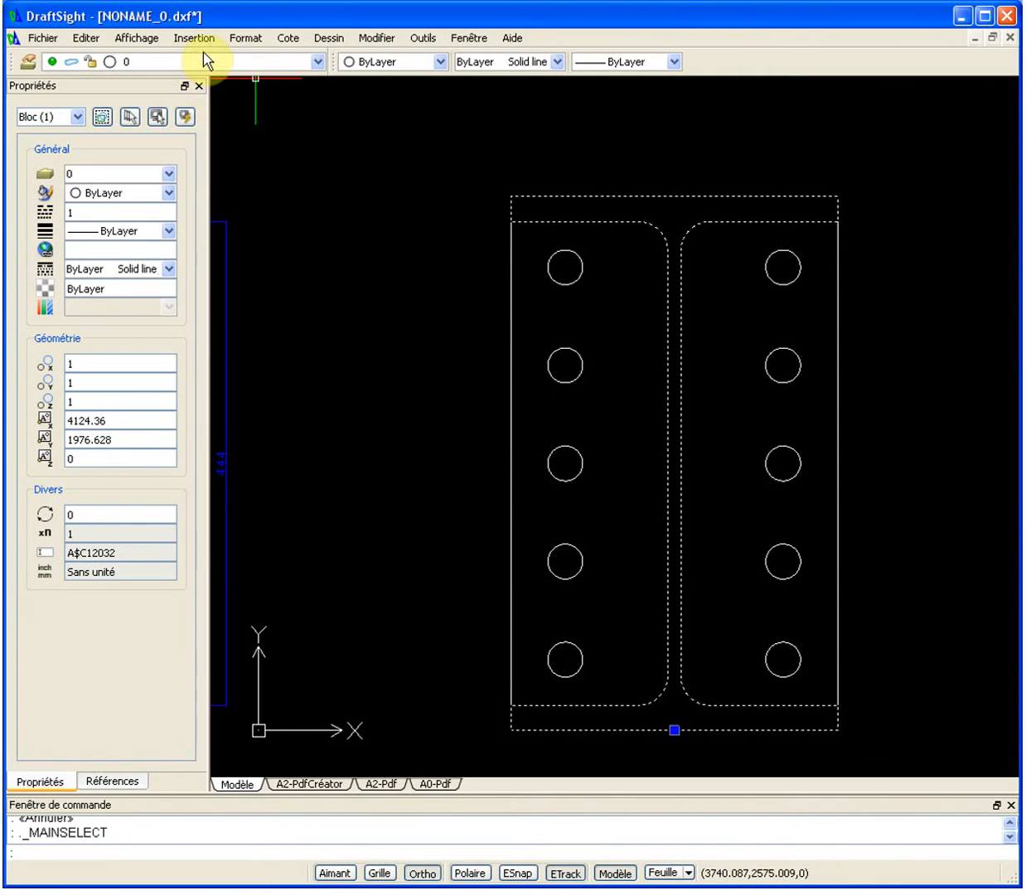
{"action": "left_click", "coordinate": [200, 58]}
{"action": "left_click", "coordinate": [187, 98]}
{"action": "key", "text": "Escape"}
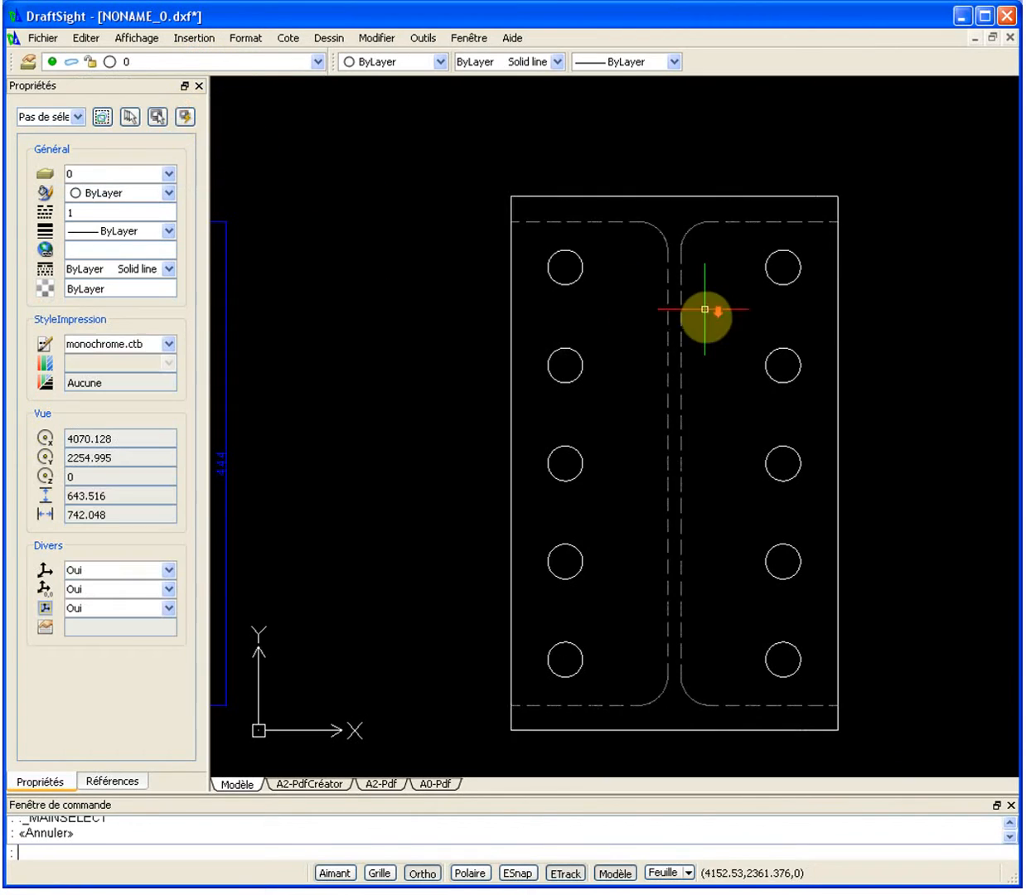
Review the list of available layers and the end plate view with its dashed beam profile.
{"action": "scroll", "coordinate": [707, 315], "scroll_direction": "down", "scroll_amount": 2}
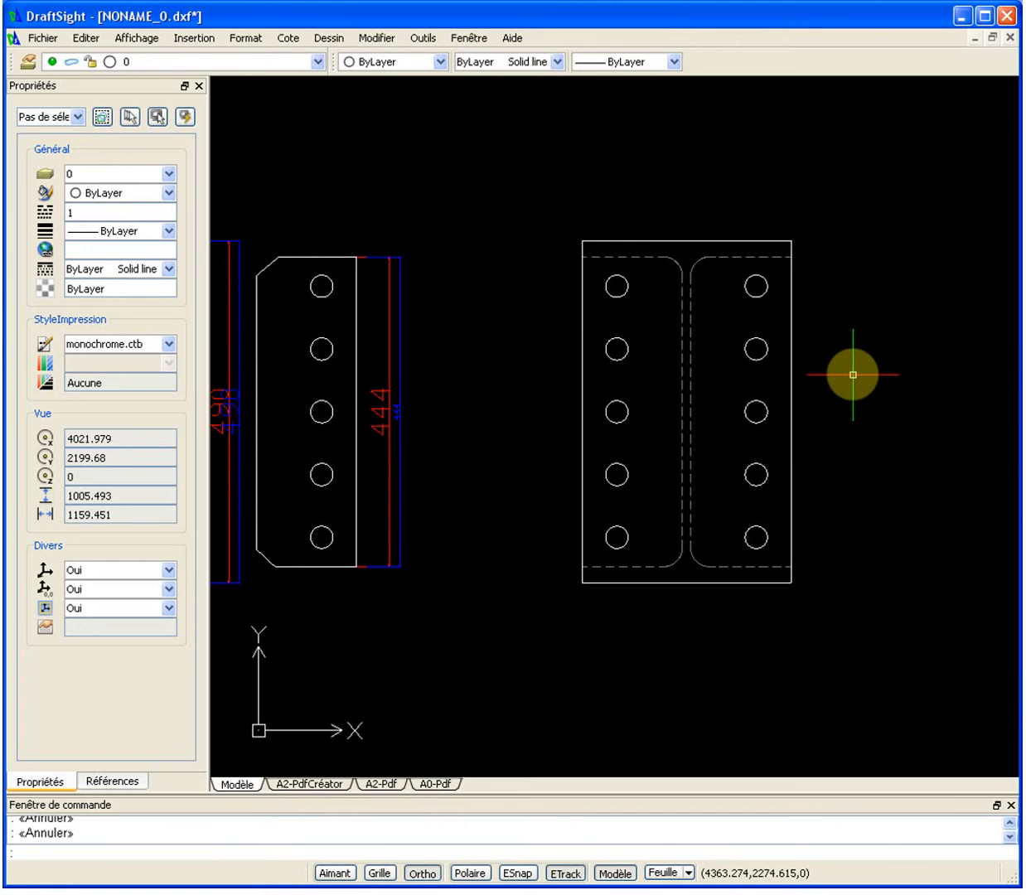
{"action": "left_click", "coordinate": [316, 60]}
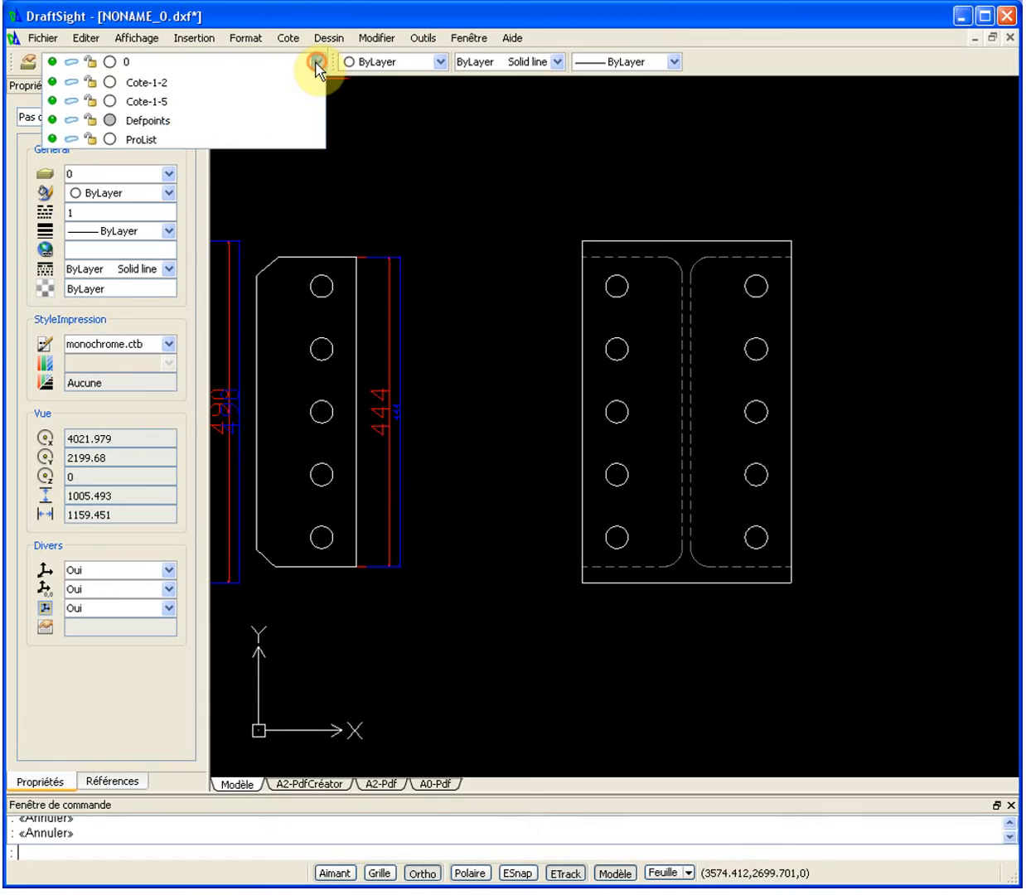
{"action": "left_click", "coordinate": [469, 181]}
{"action": "scroll", "coordinate": [580, 249], "scroll_direction": "down", "scroll_amount": 2}
{"action": "scroll", "coordinate": [590, 332], "scroll_direction": "up", "scroll_amount": 3}
{"action": "middle_click_drag", "start_coordinate": [610, 319], "coordinate": [577, 267]}
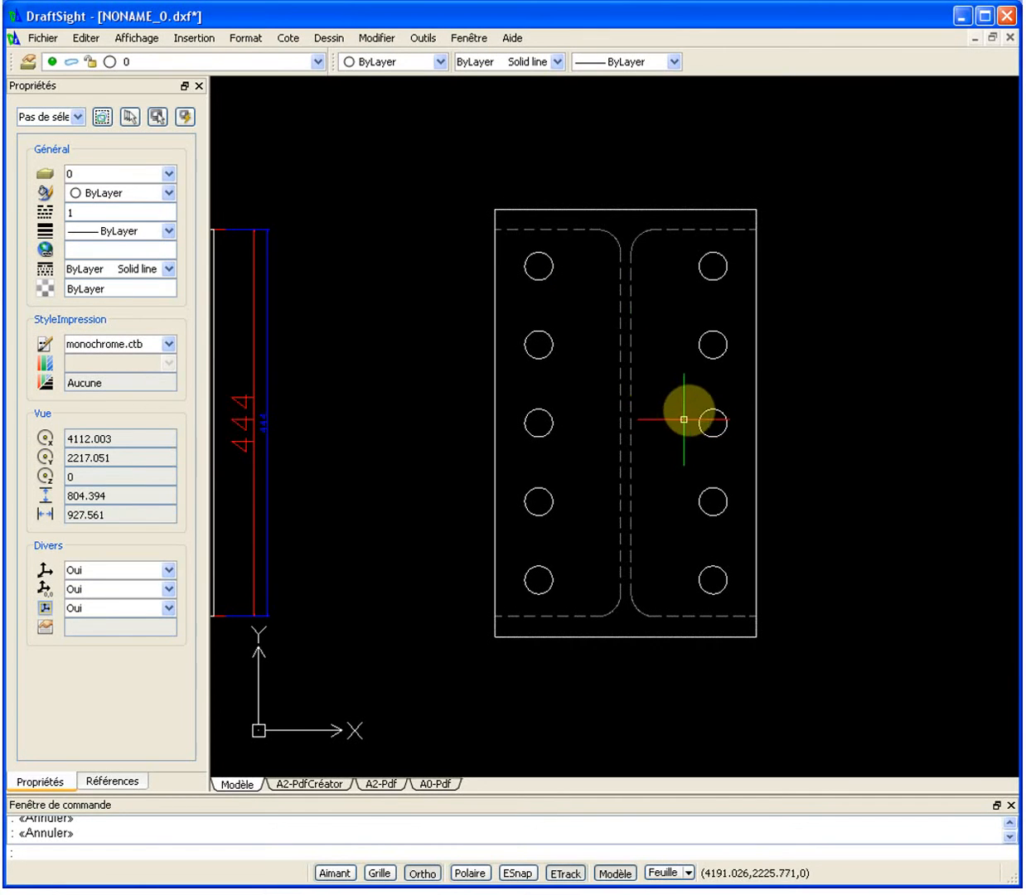
{"action": "middle_click_drag", "start_coordinate": [750, 406], "coordinate": [737, 416]}
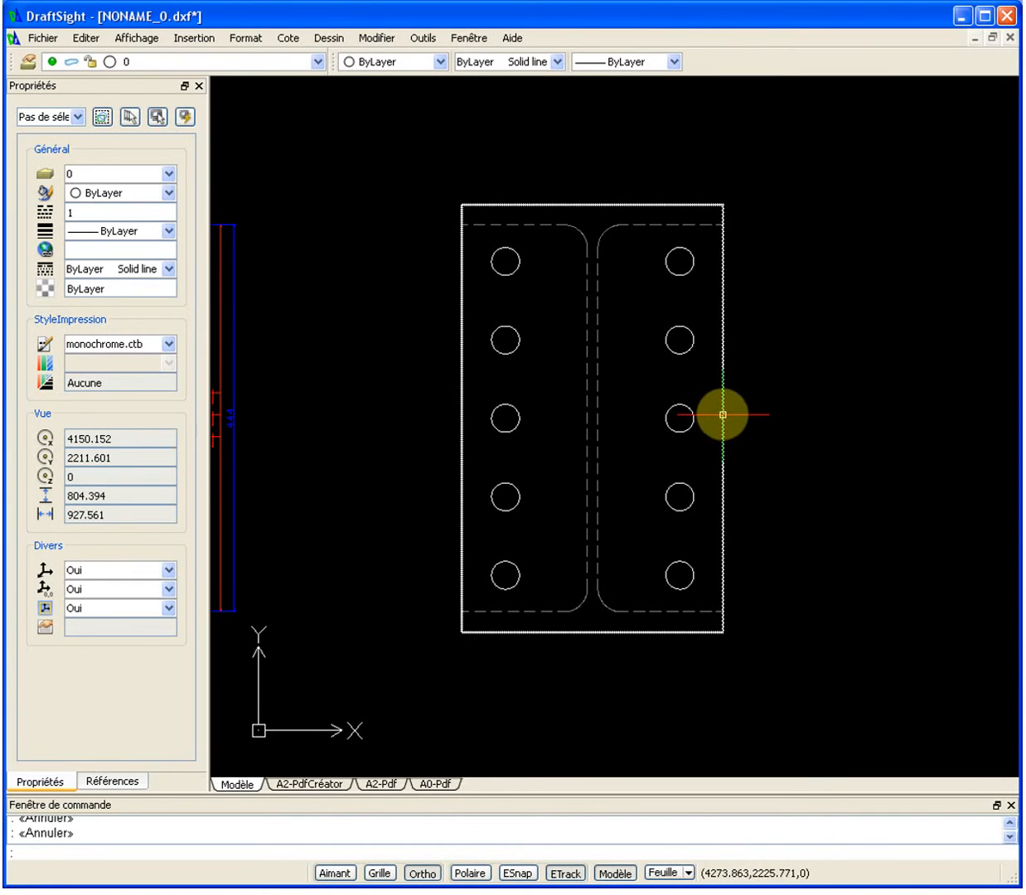
{"action": "scroll", "coordinate": [723, 413], "scroll_direction": "down", "scroll_amount": 4}
{"action": "scroll", "coordinate": [726, 415], "scroll_direction": "up", "scroll_amount": 2}
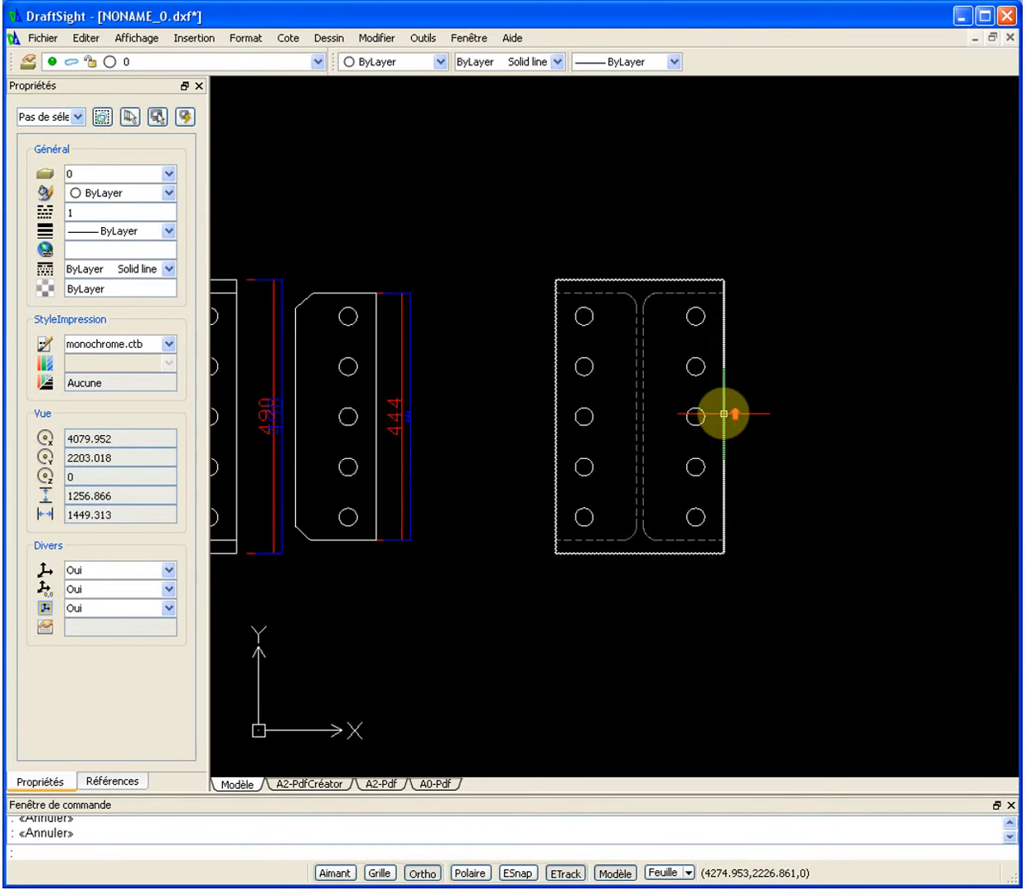
Inspect the properties of the right column of bolt holes and the outline rectangle, and review all layer settings.
{"action": "left_click_drag", "start_coordinate": [667, 301], "coordinate": [743, 537]}
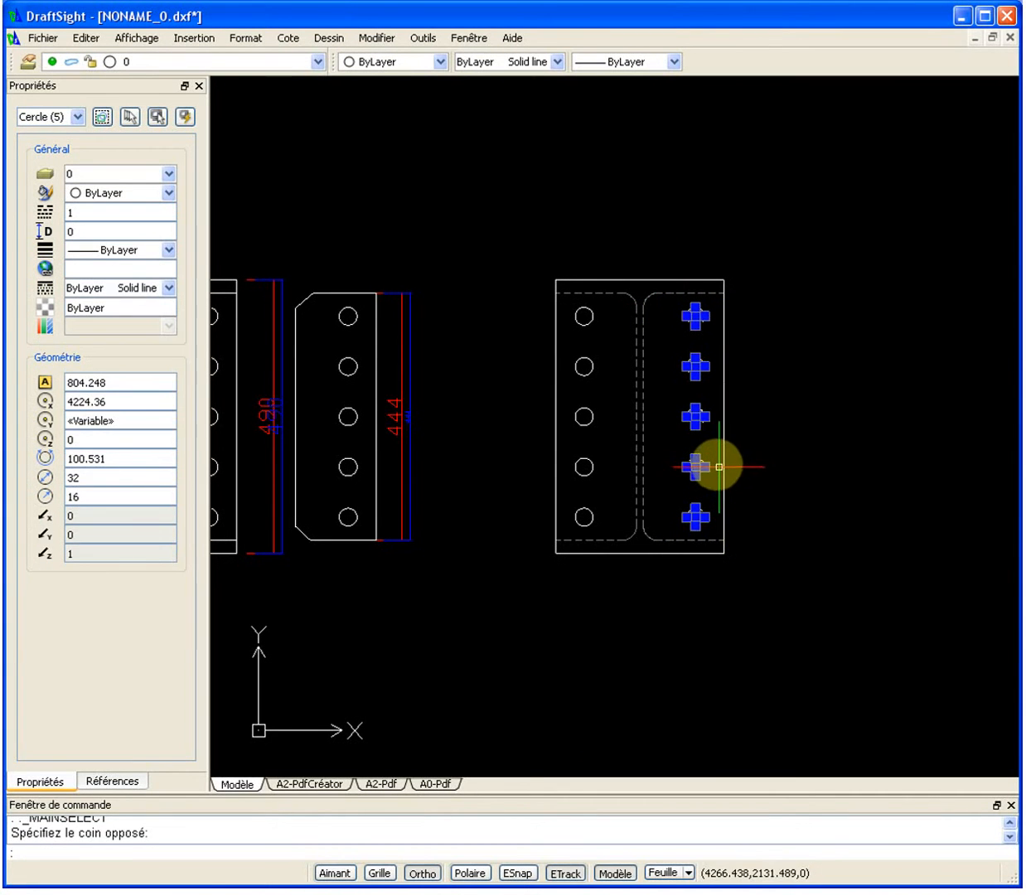
{"action": "key", "text": "Escape"}
{"action": "left_click", "coordinate": [723, 441]}
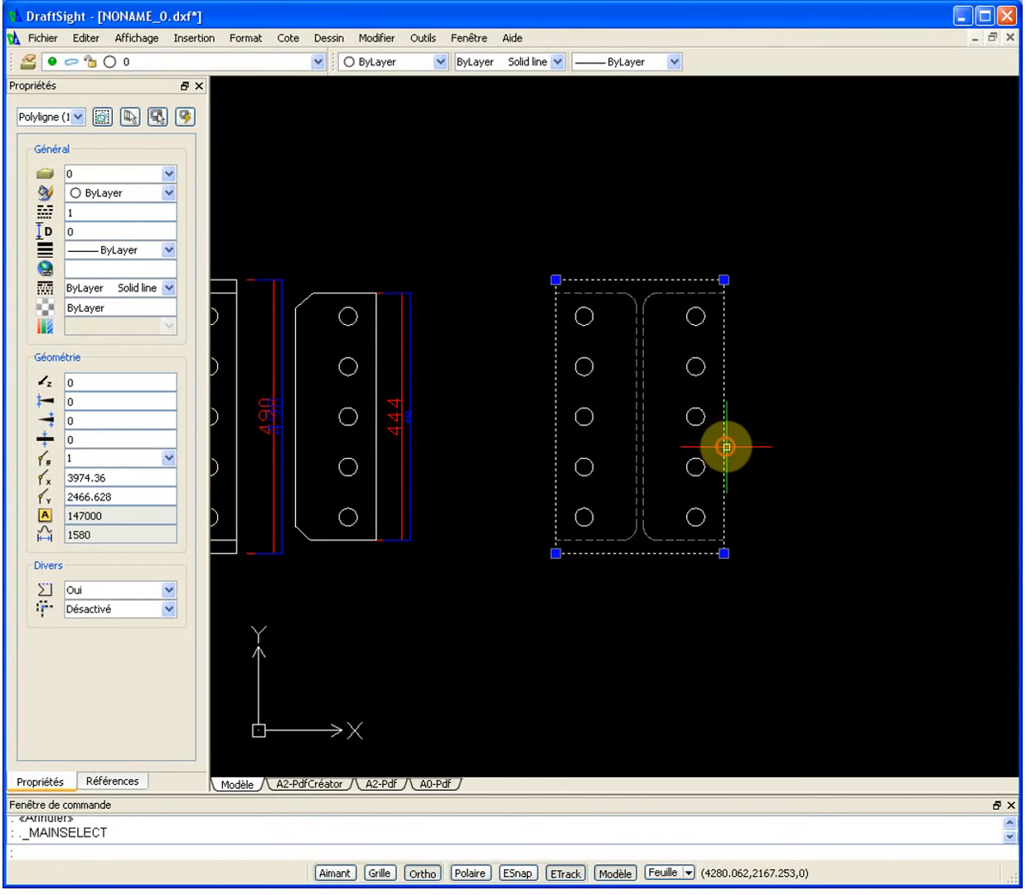
{"action": "key", "text": "Escape"}
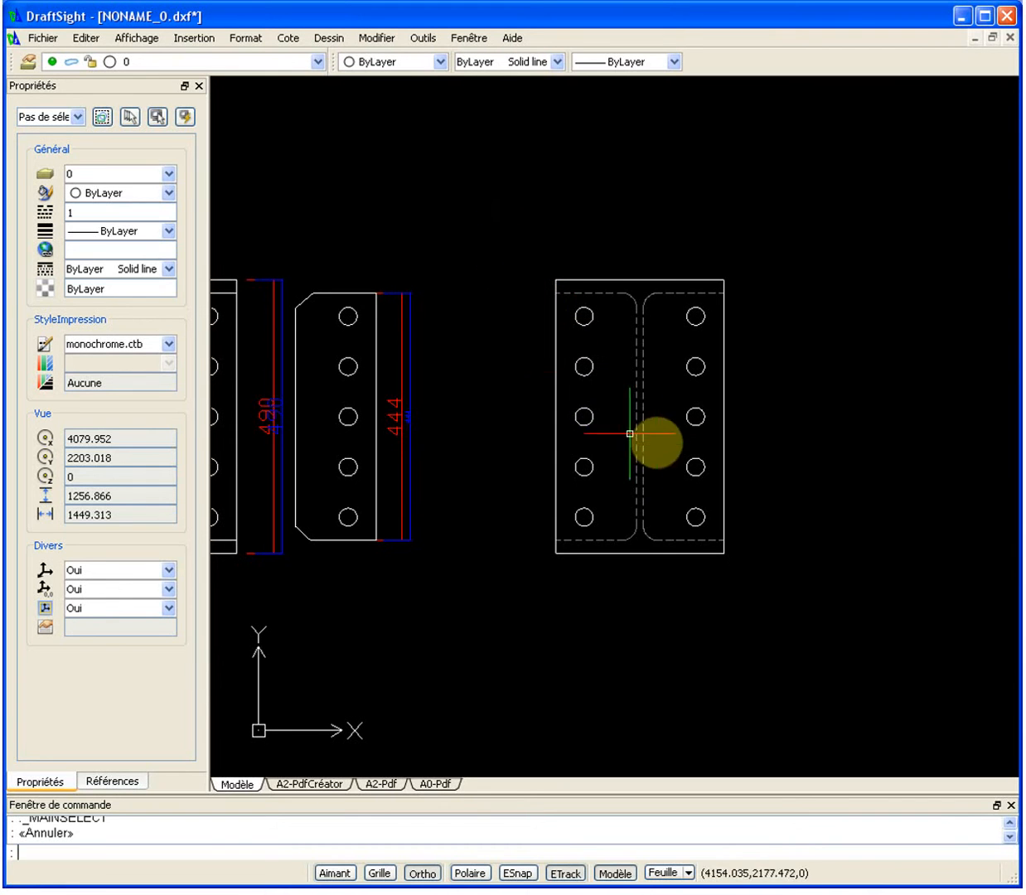
{"action": "left_click", "coordinate": [26, 61]}
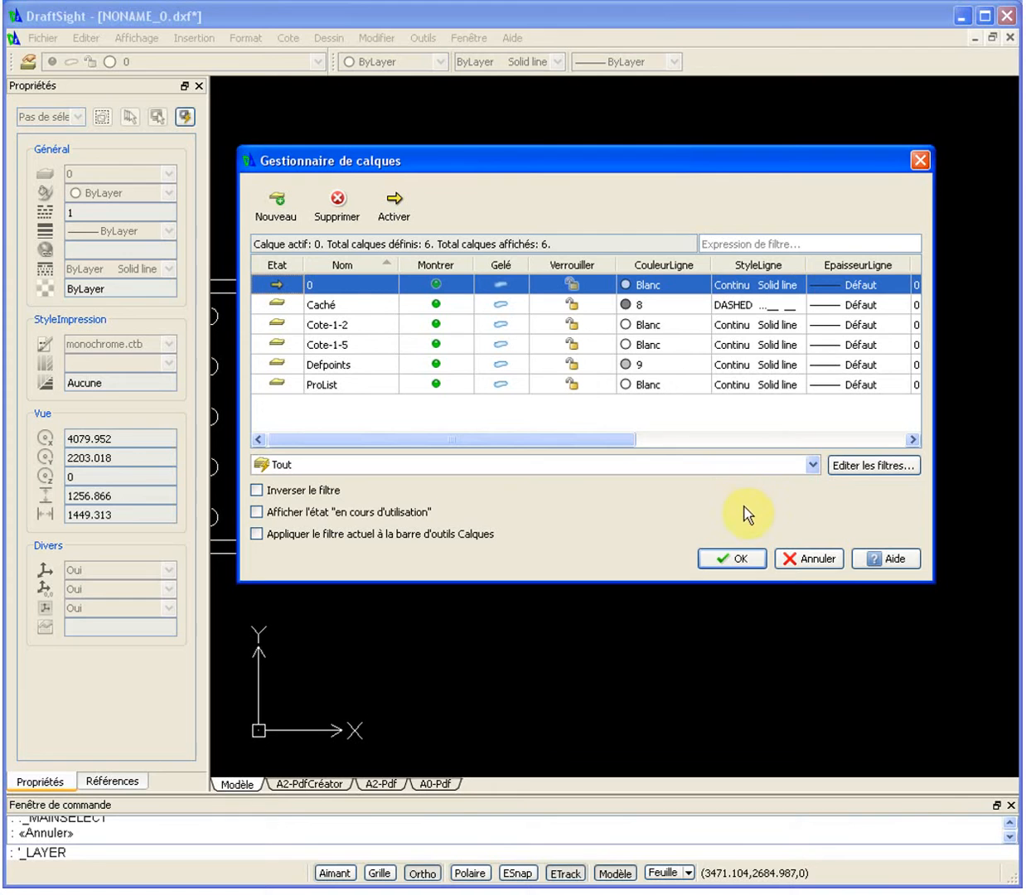
{"action": "left_click", "coordinate": [742, 559]}
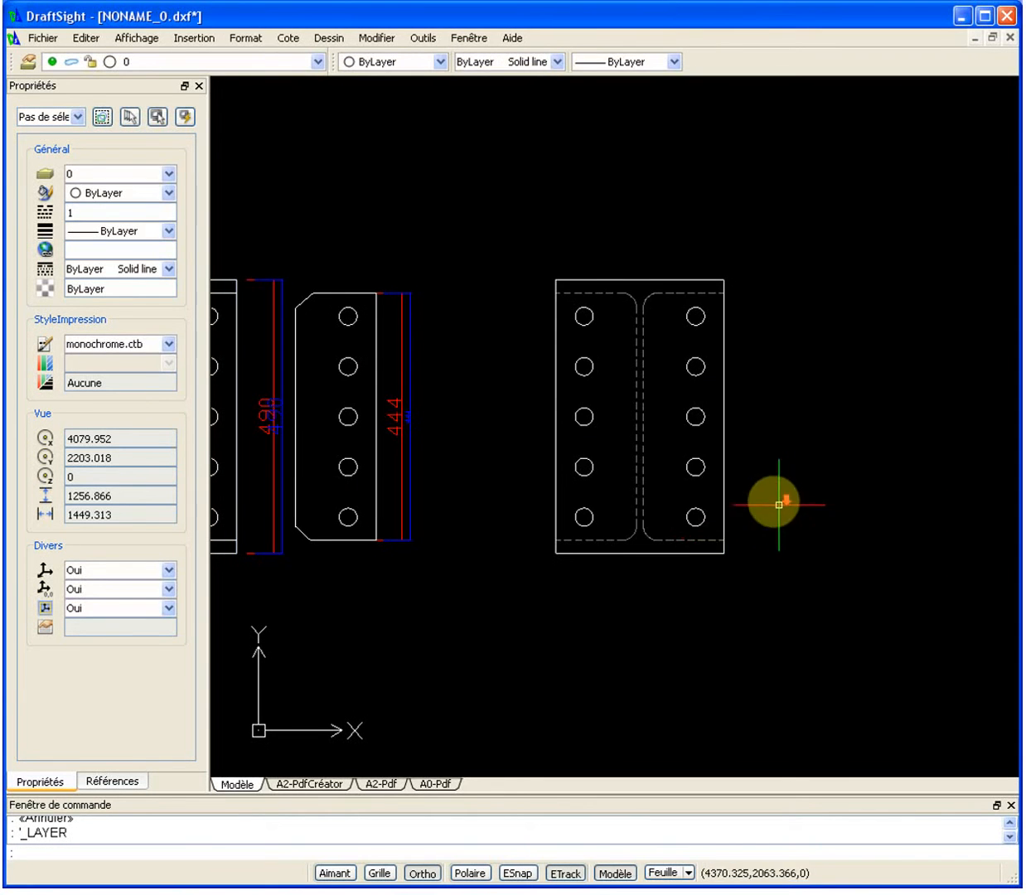
Draw a vertical line from the midpoint of the outline rectangle's top edge to the midpoint of its bottom edge, and select it.
{"action": "scroll", "coordinate": [762, 481], "scroll_direction": "down", "scroll_amount": 3}
{"action": "scroll", "coordinate": [721, 388], "scroll_direction": "up", "scroll_amount": 5}
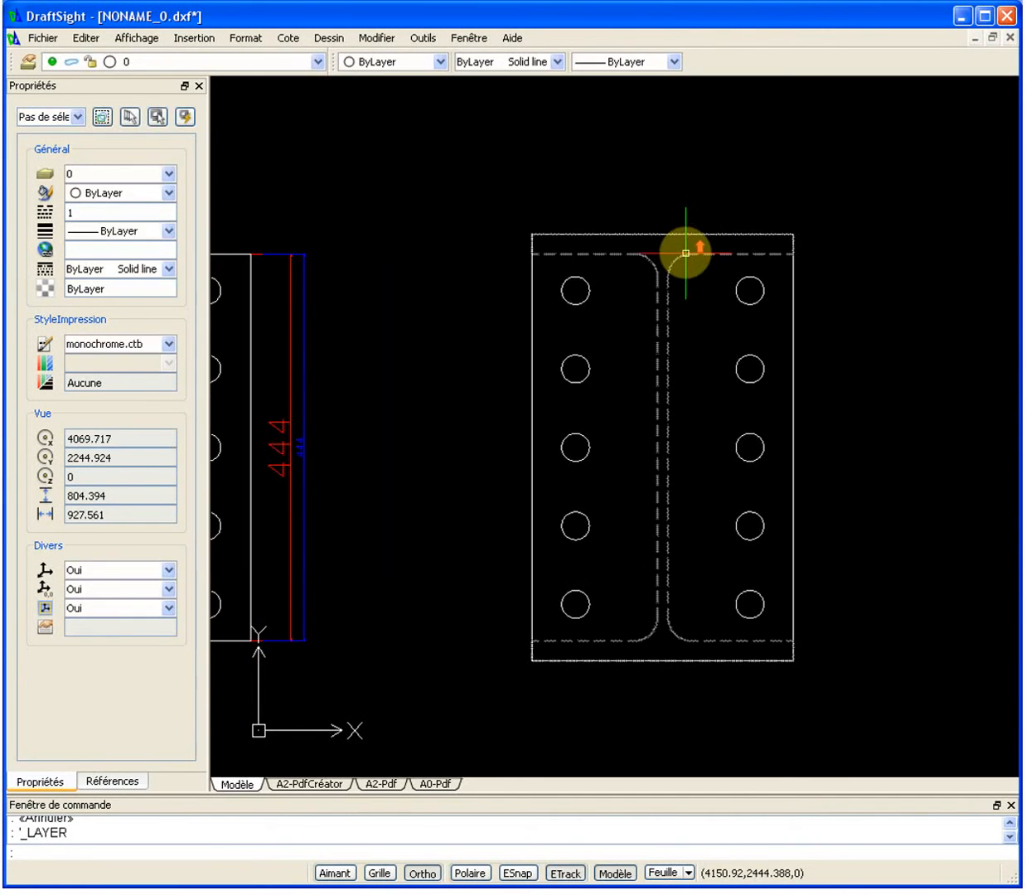
{"action": "type", "text": "l"}
{"action": "key", "text": "Return"}
{"action": "left_click", "coordinate": [663, 235]}
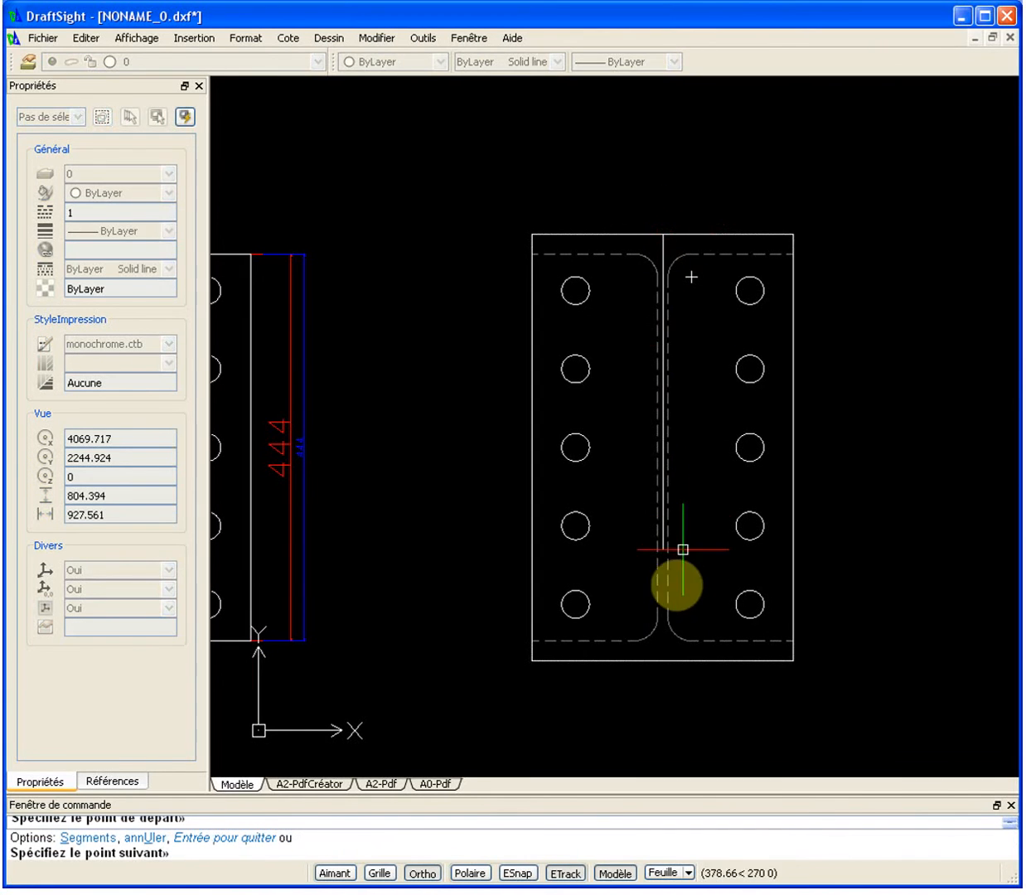
{"action": "left_click", "coordinate": [663, 661]}
{"action": "key", "text": "Escape"}
{"action": "left_click", "coordinate": [664, 533]}
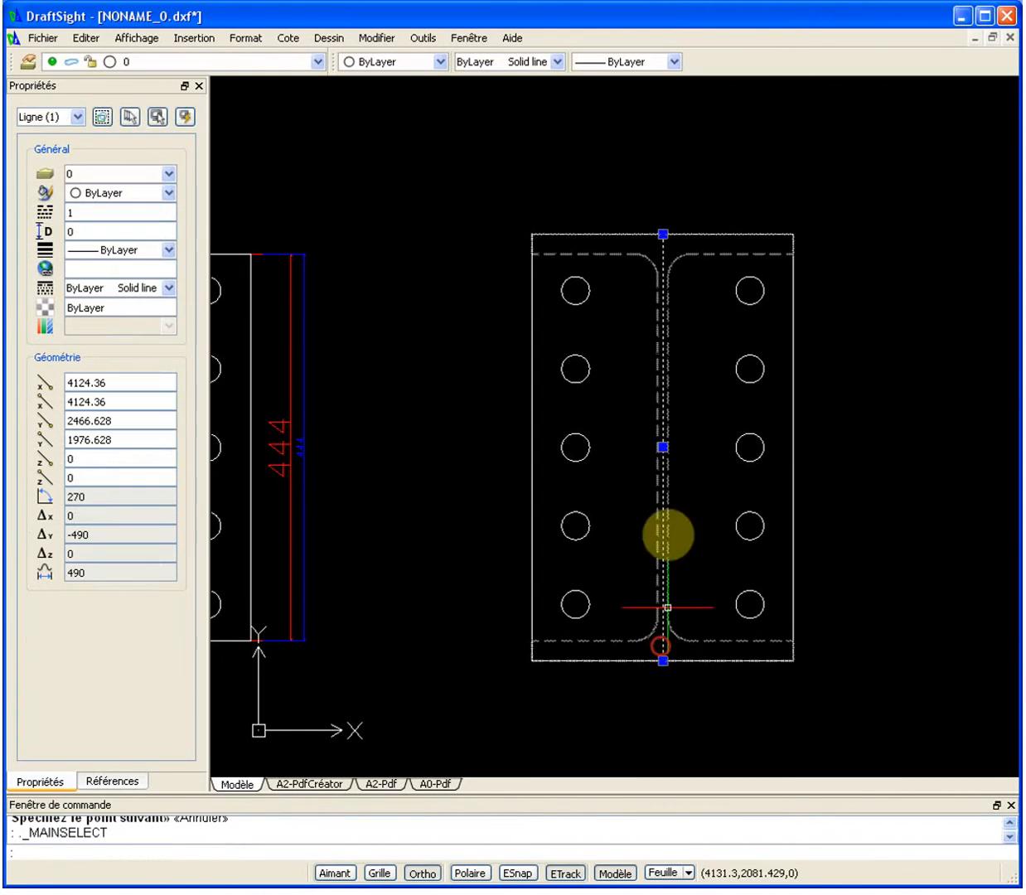
Stretch both ends of the vertical centre line beyond the end plate's top and bottom edges, to a total length of about 573.
{"action": "left_click", "coordinate": [662, 234]}
{"action": "left_click", "coordinate": [663, 195]}
{"action": "key", "text": "Escape"}
{"action": "left_click", "coordinate": [665, 650]}
{"action": "left_click", "coordinate": [663, 660]}
{"action": "left_click", "coordinate": [663, 695]}
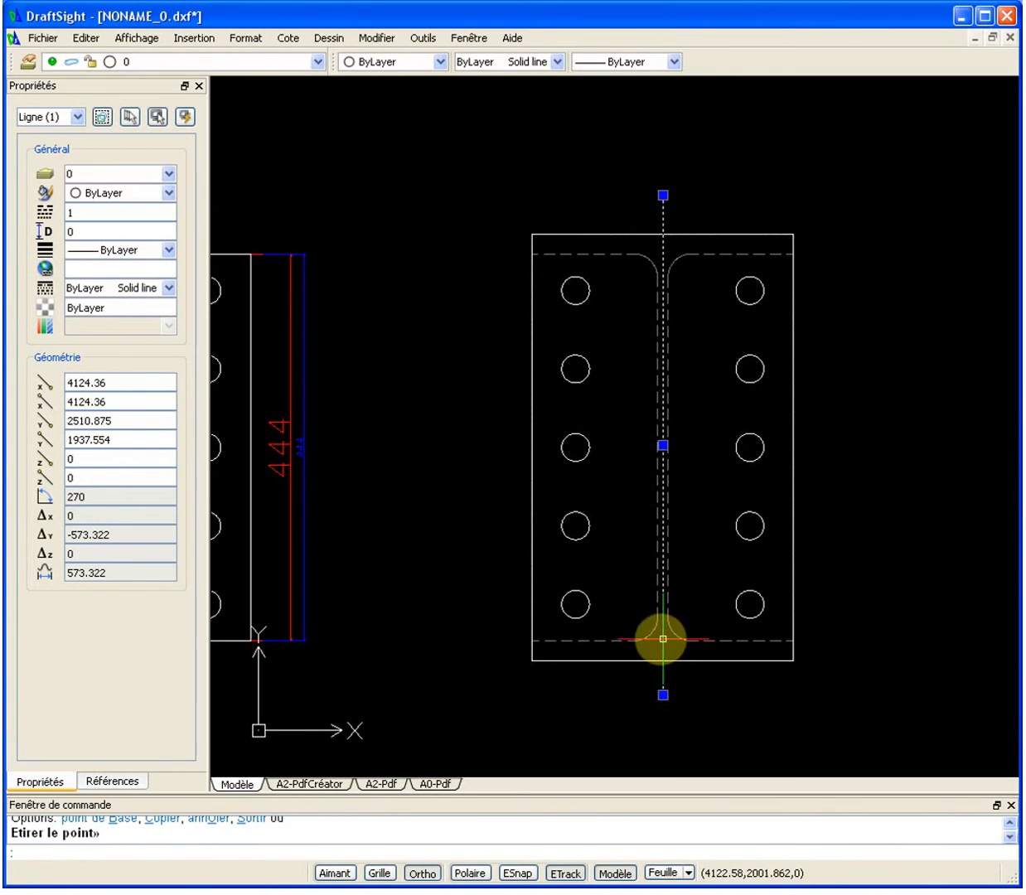
Create a new layer named Axes and set its line colour to Rouge.
{"action": "left_click", "coordinate": [368, 63]}
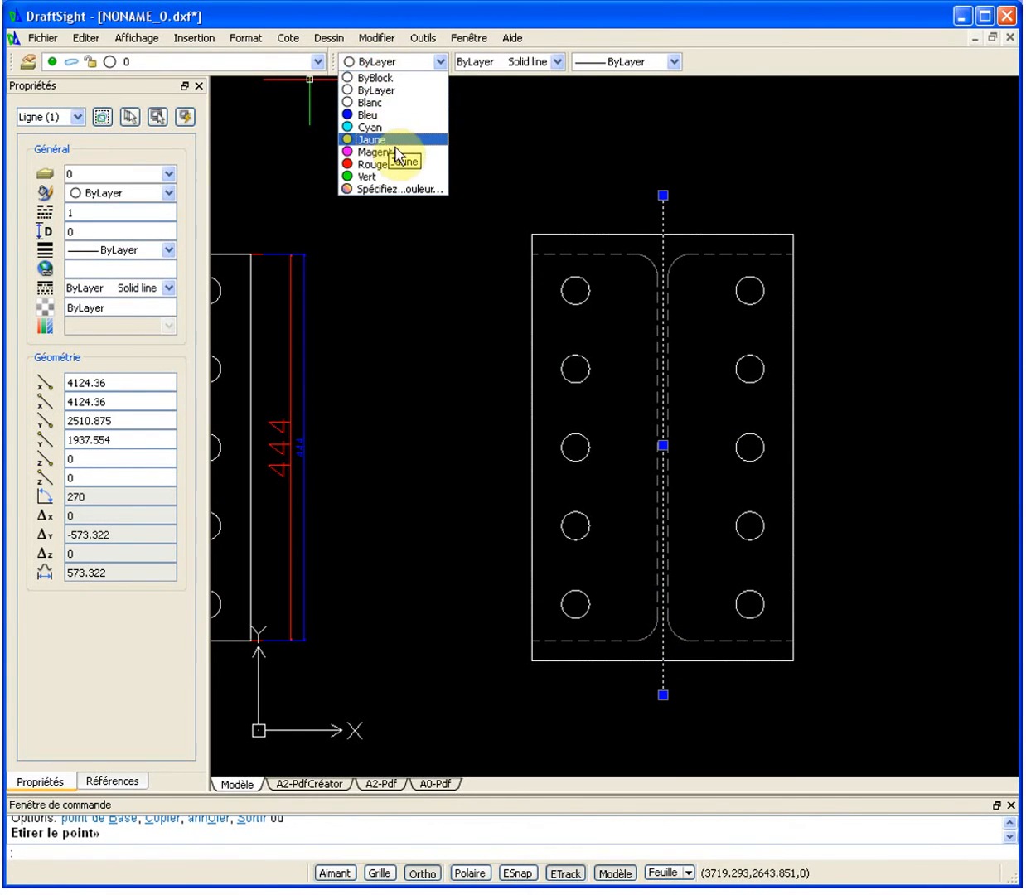
{"action": "left_click", "coordinate": [212, 61]}
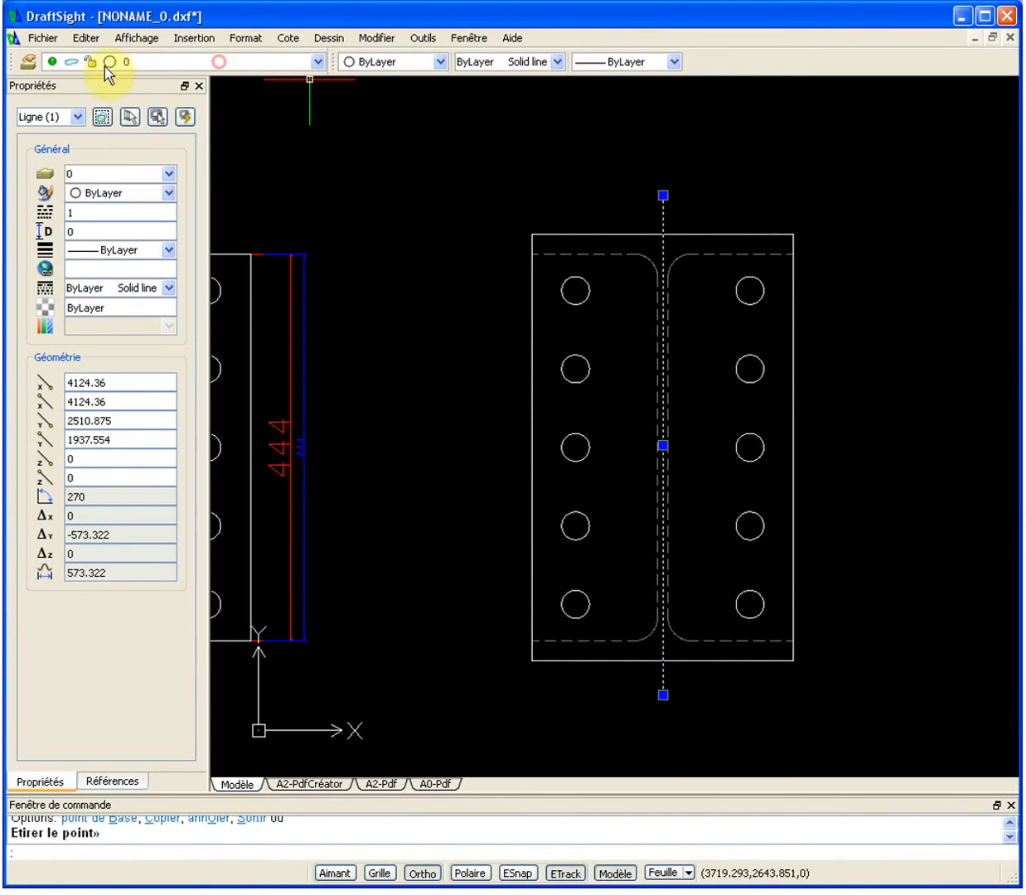
{"action": "left_click", "coordinate": [31, 63]}
{"action": "left_click", "coordinate": [277, 217]}
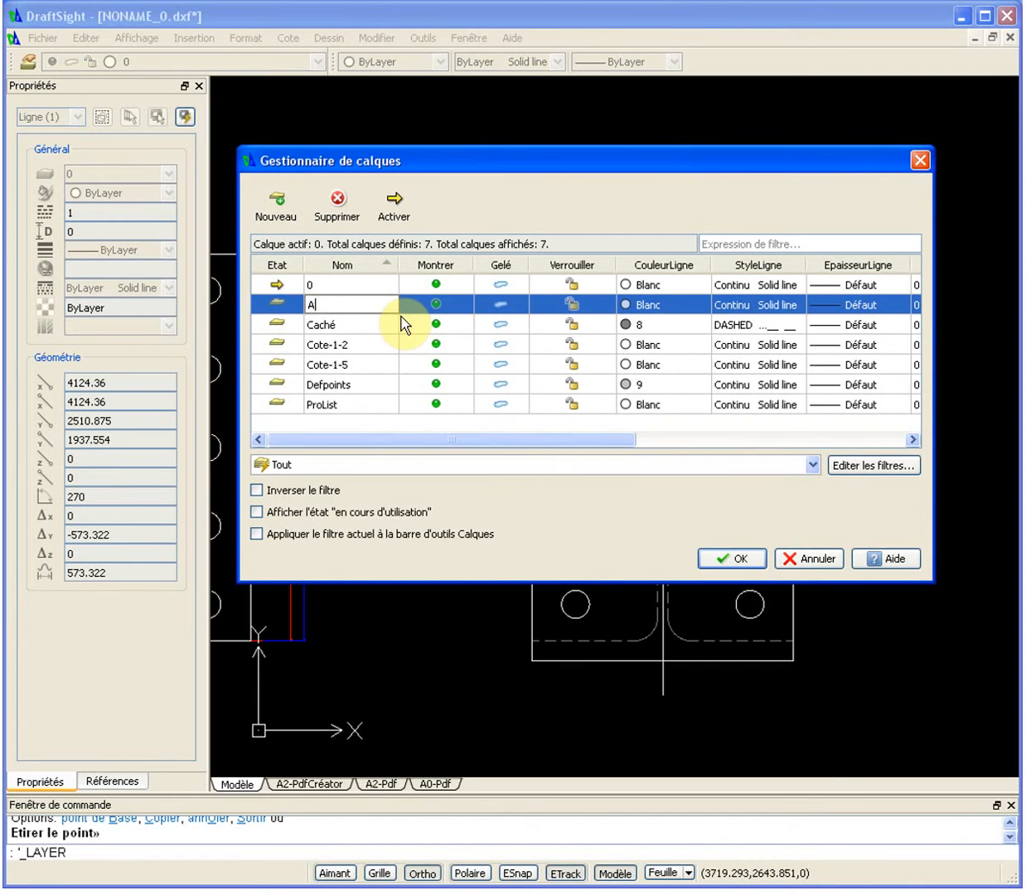
{"action": "left_click", "coordinate": [626, 306]}
{"action": "left_click", "coordinate": [702, 304]}
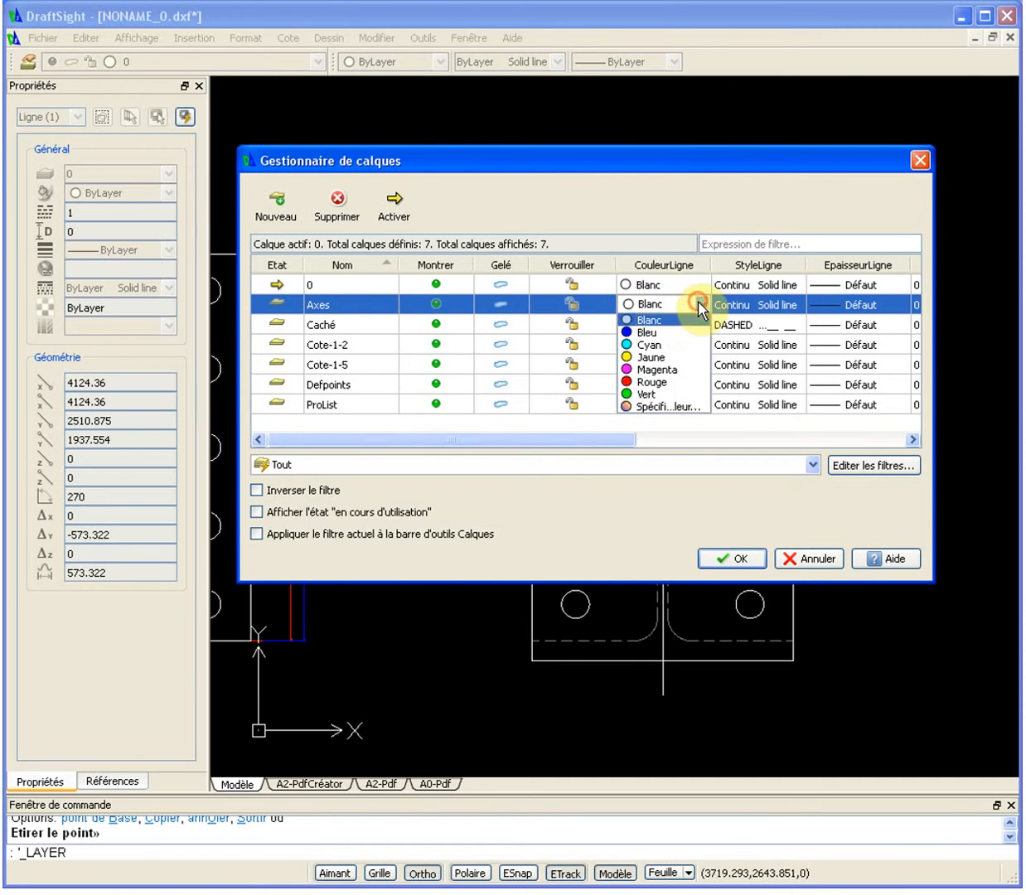
{"action": "left_click", "coordinate": [650, 382]}
Load the CENTER line style from mm.lin into the drawing's line styles.
{"action": "left_click", "coordinate": [752, 306]}
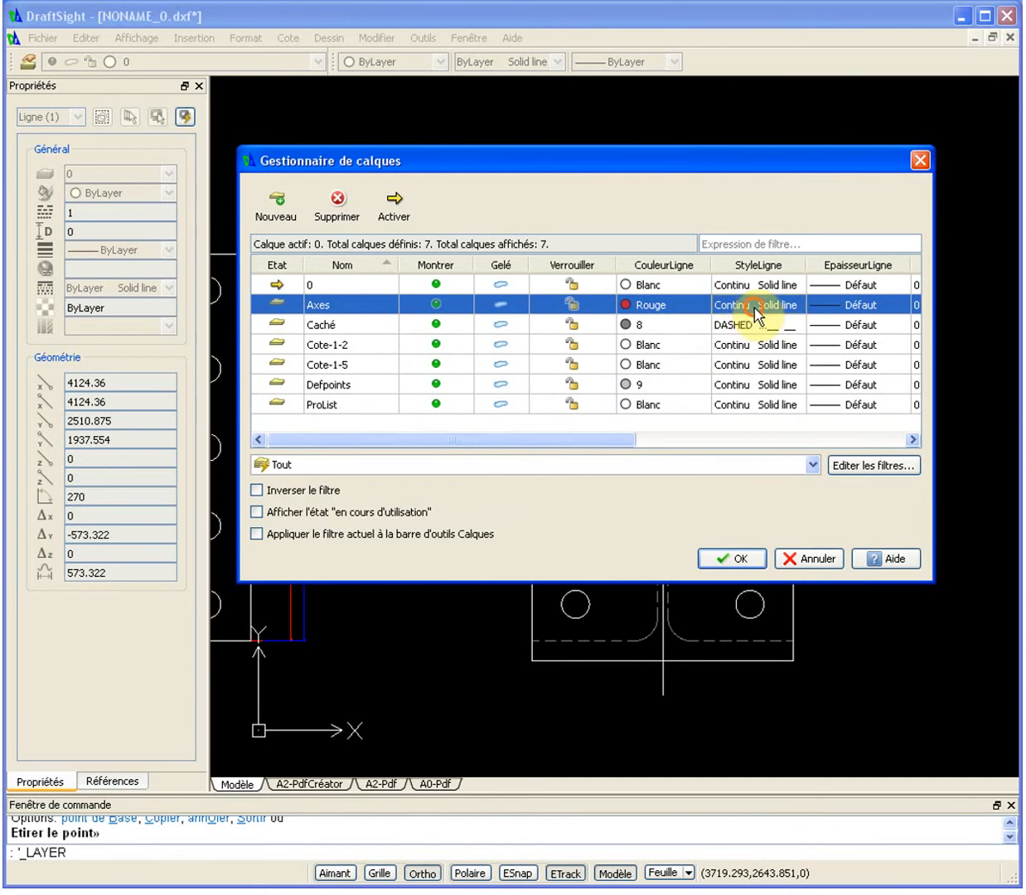
{"action": "left_click", "coordinate": [794, 304]}
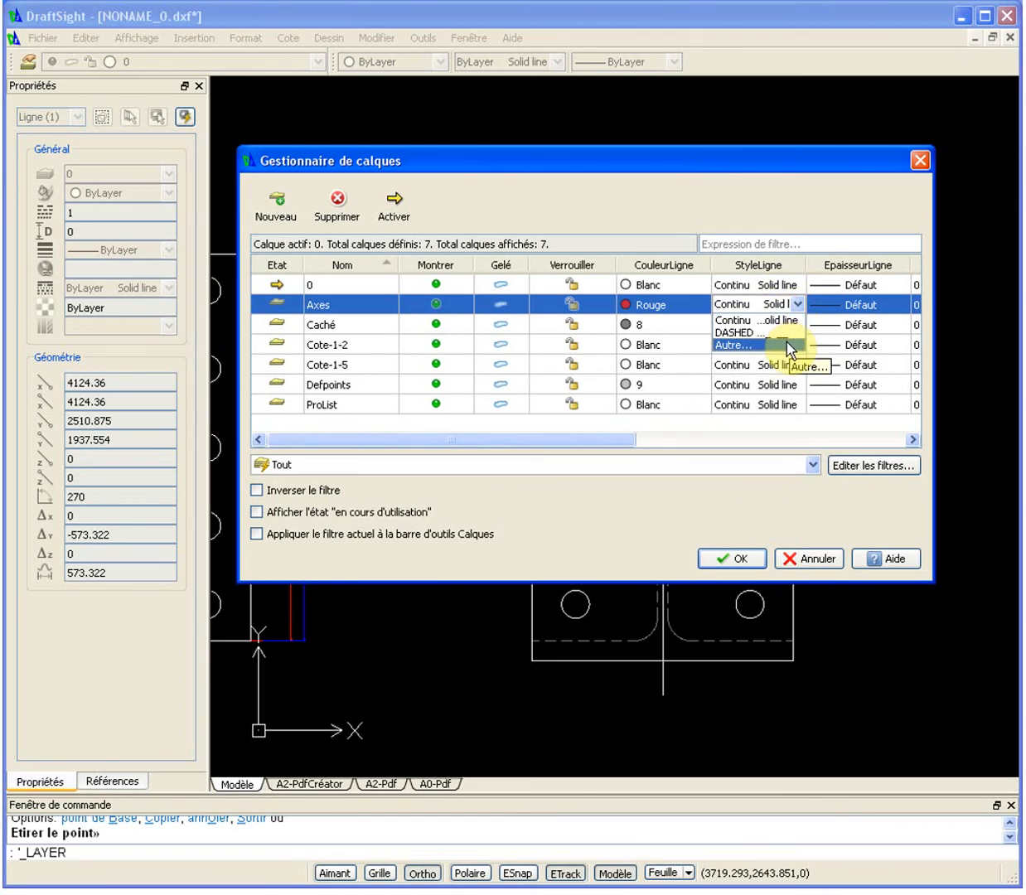
{"action": "left_click", "coordinate": [787, 343]}
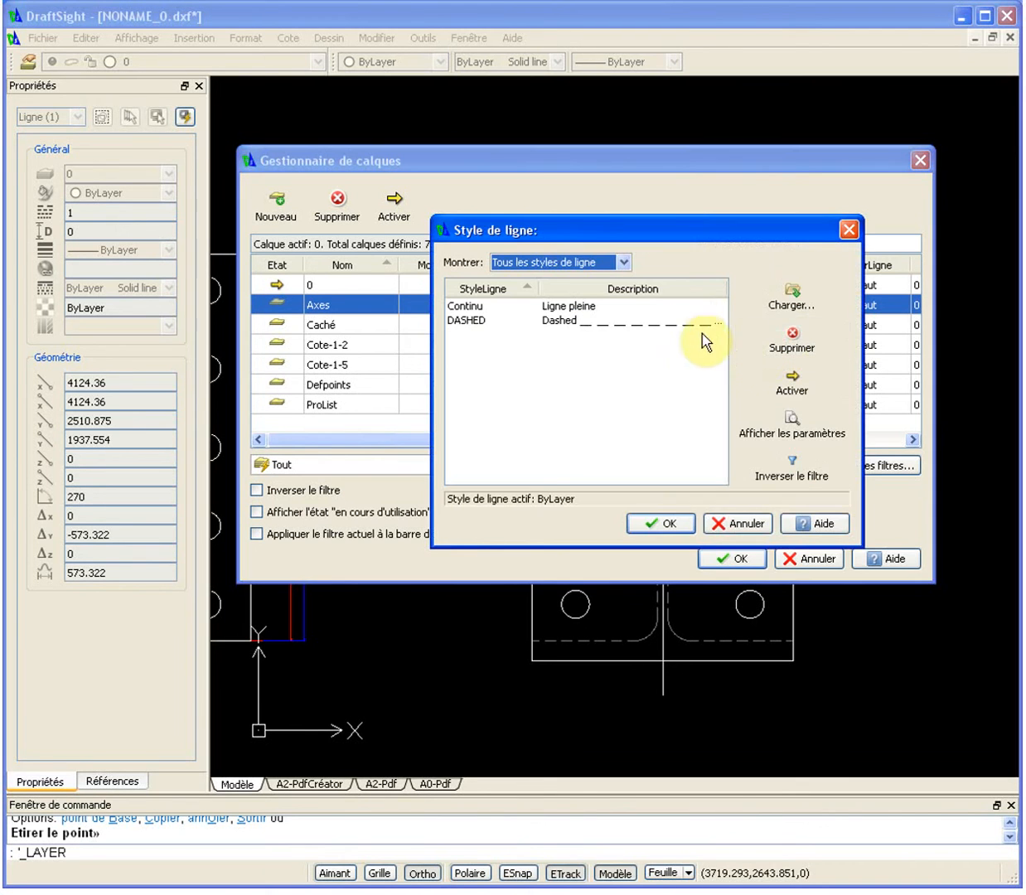
{"action": "left_click", "coordinate": [794, 304]}
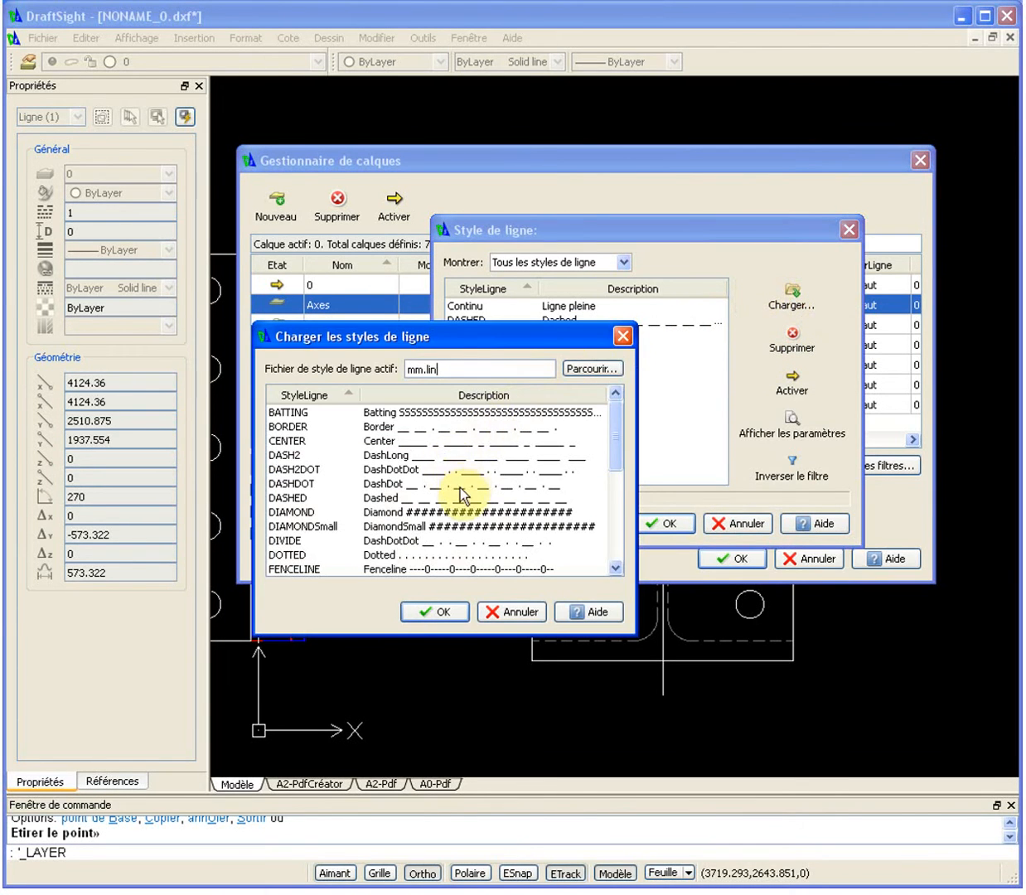
{"action": "left_click", "coordinate": [373, 469]}
{"action": "scroll", "coordinate": [381, 468], "scroll_direction": "down", "scroll_amount": 5}
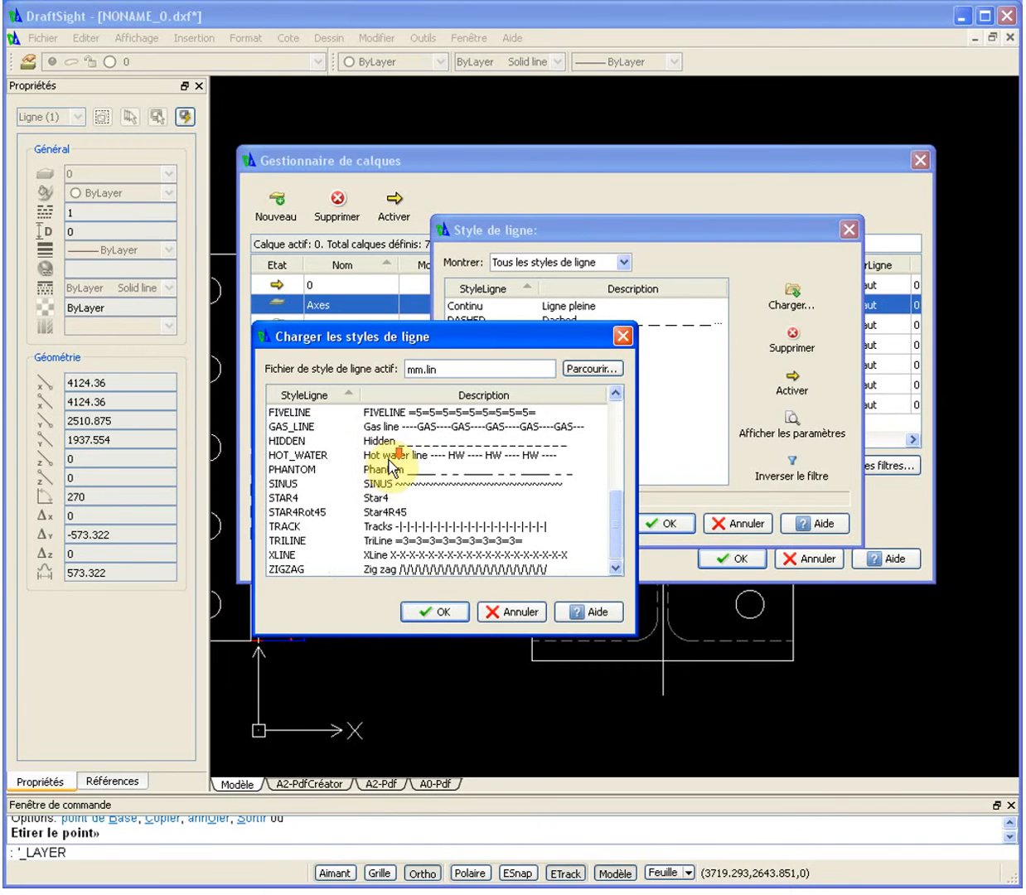
{"action": "scroll", "coordinate": [390, 466], "scroll_direction": "up", "scroll_amount": 5}
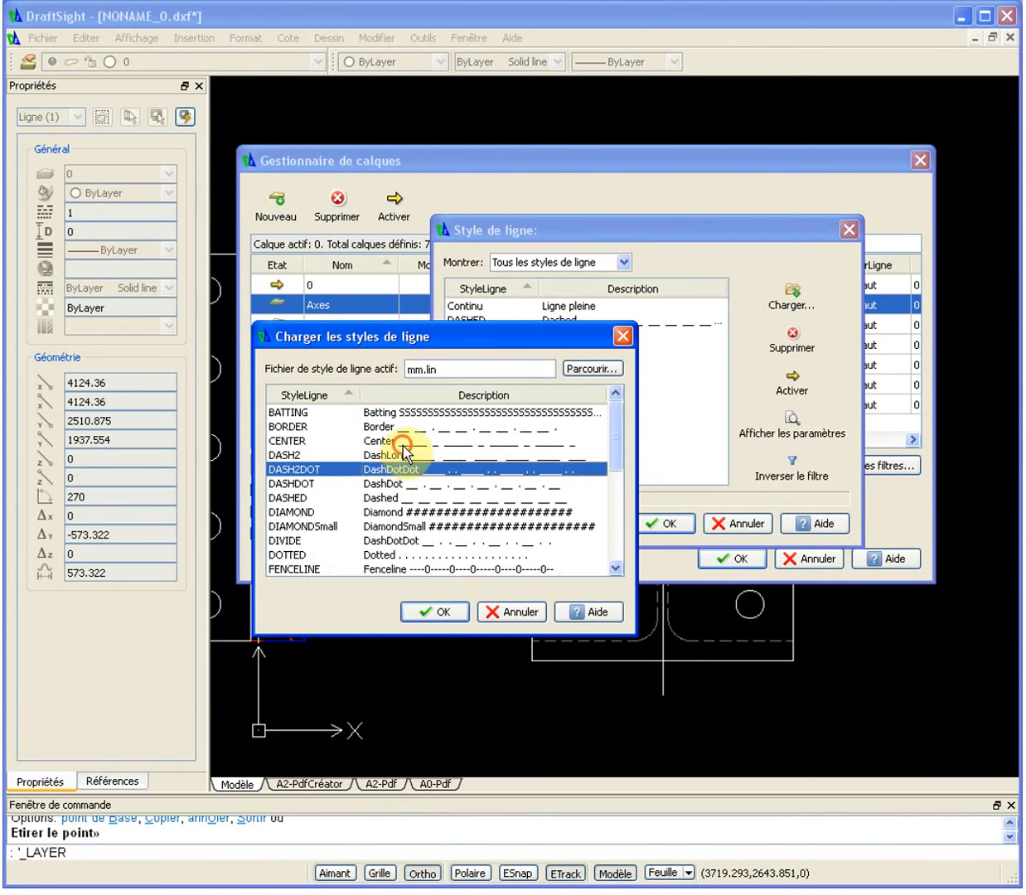
{"action": "left_click", "coordinate": [394, 441]}
{"action": "left_click", "coordinate": [433, 611]}
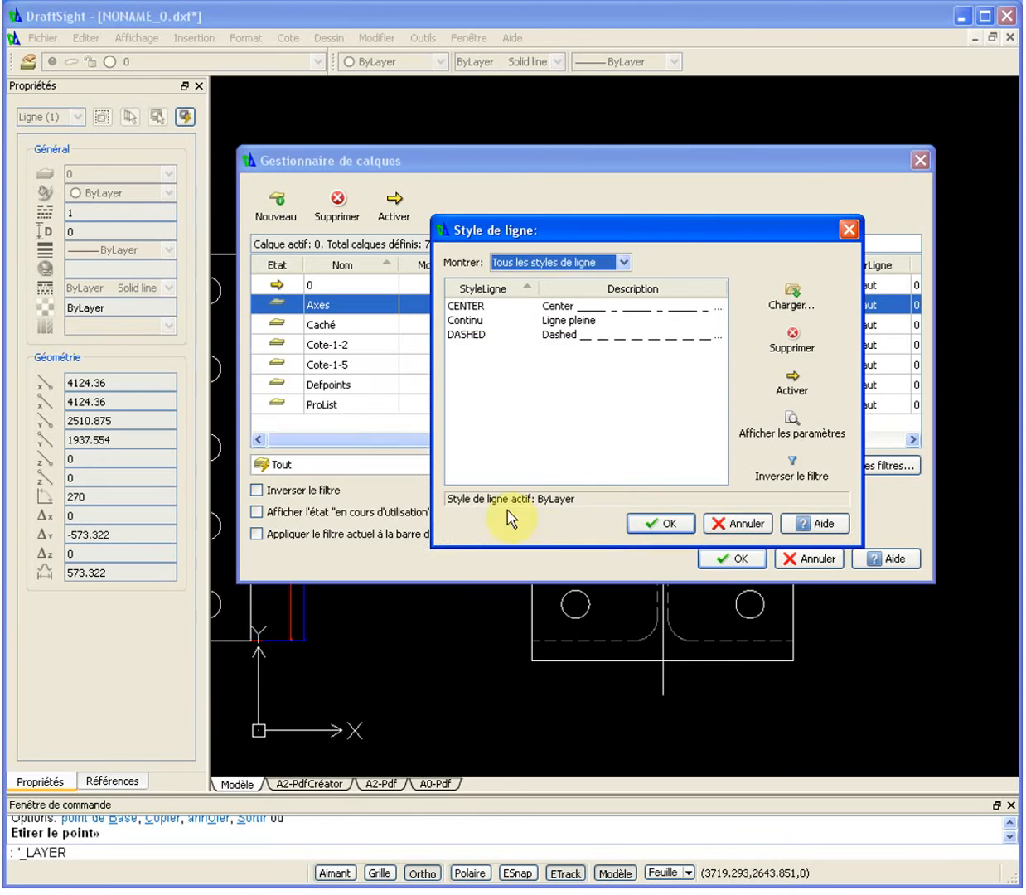
{"action": "left_click", "coordinate": [665, 524]}
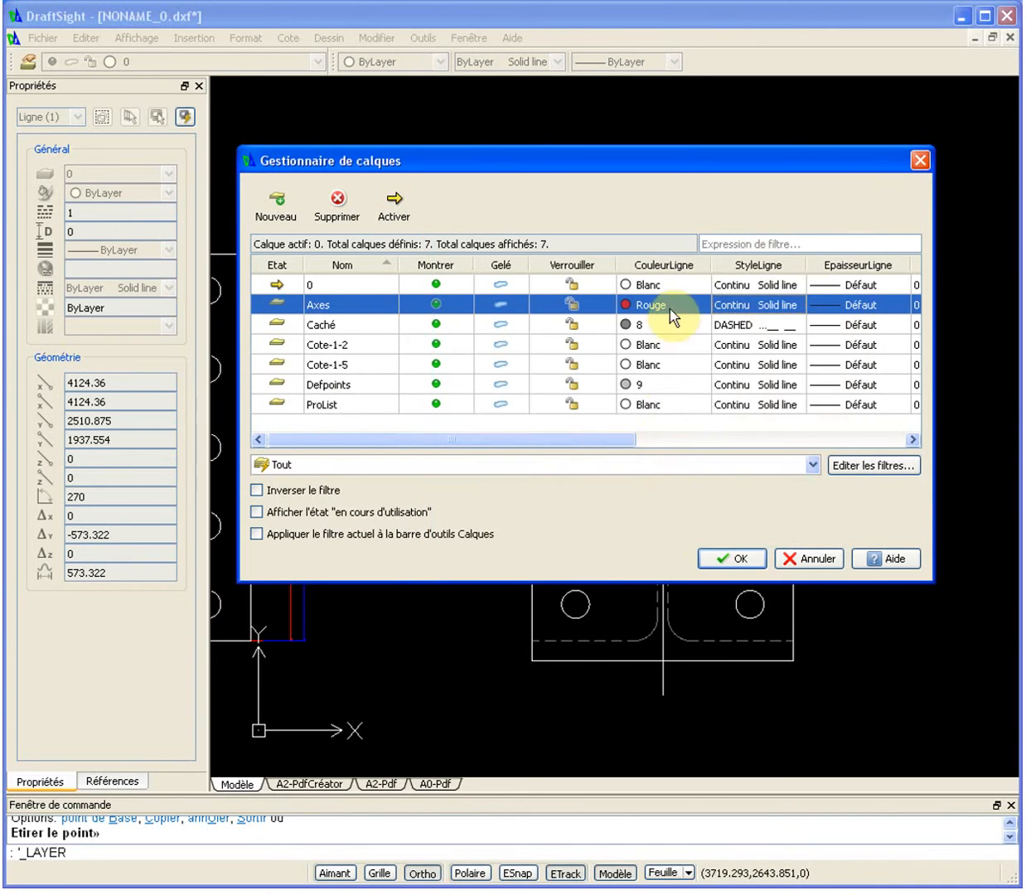
Assign the CENTER line style to the Axes layer and accept the layer settings.
{"action": "left_click", "coordinate": [797, 304]}
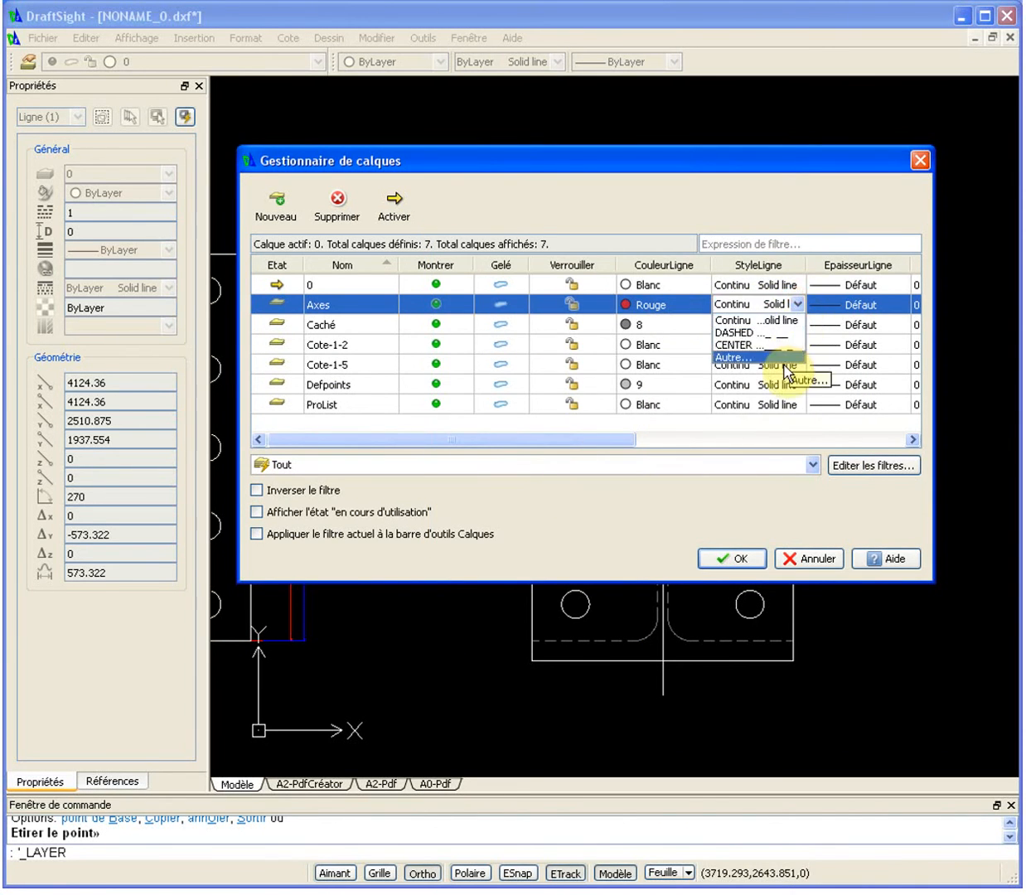
{"action": "left_click", "coordinate": [779, 344]}
{"action": "left_click", "coordinate": [732, 558]}
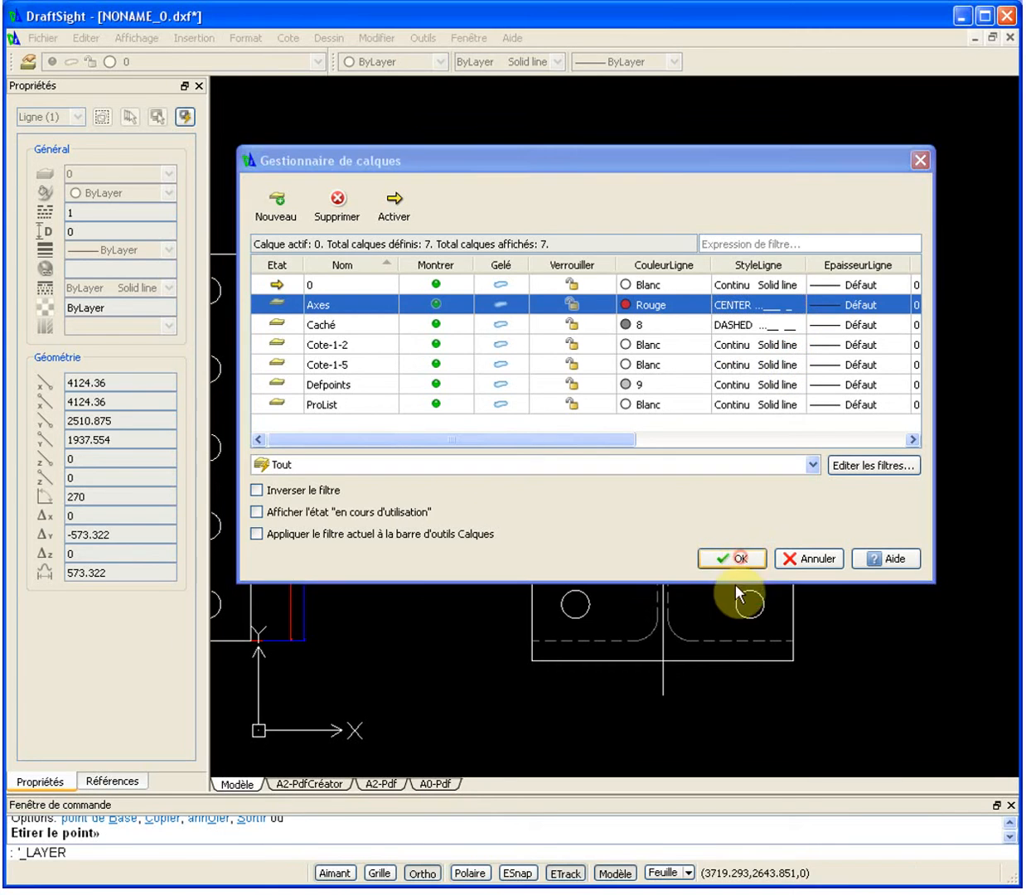
Move the vertical centre line of the end plate view to the Axes layer and deselect it.
{"action": "left_click", "coordinate": [663, 678]}
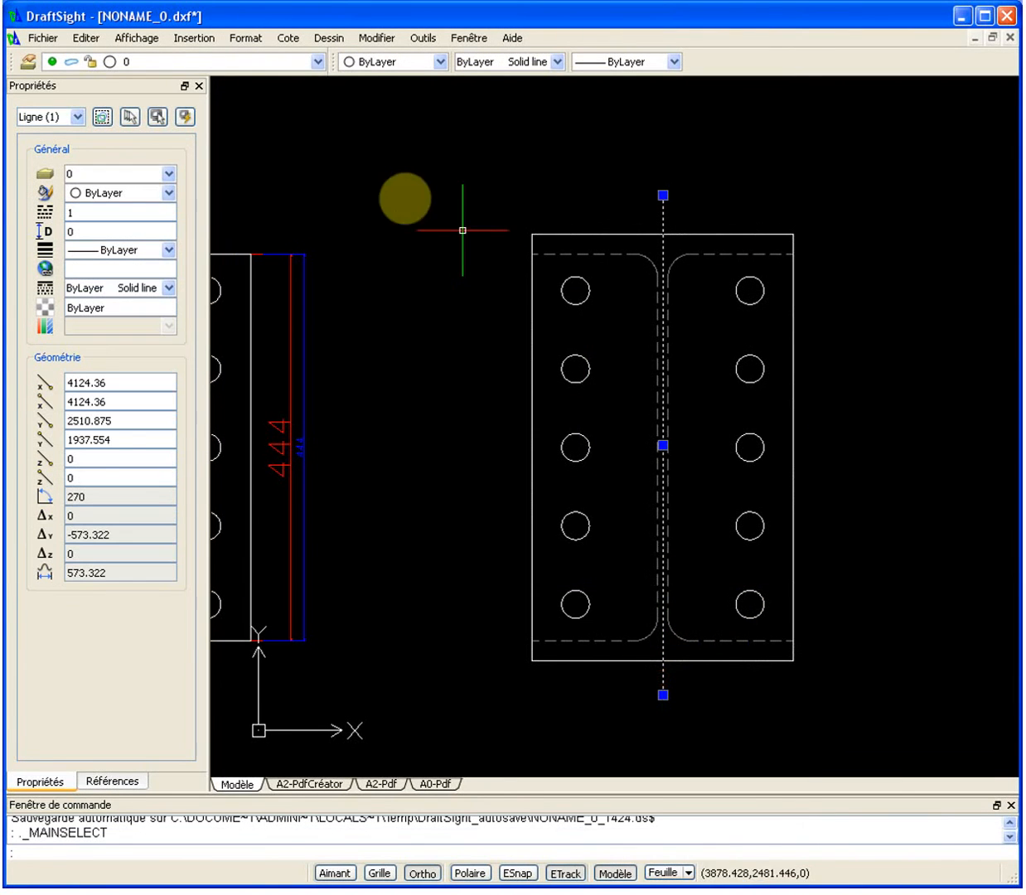
{"action": "left_click", "coordinate": [204, 62]}
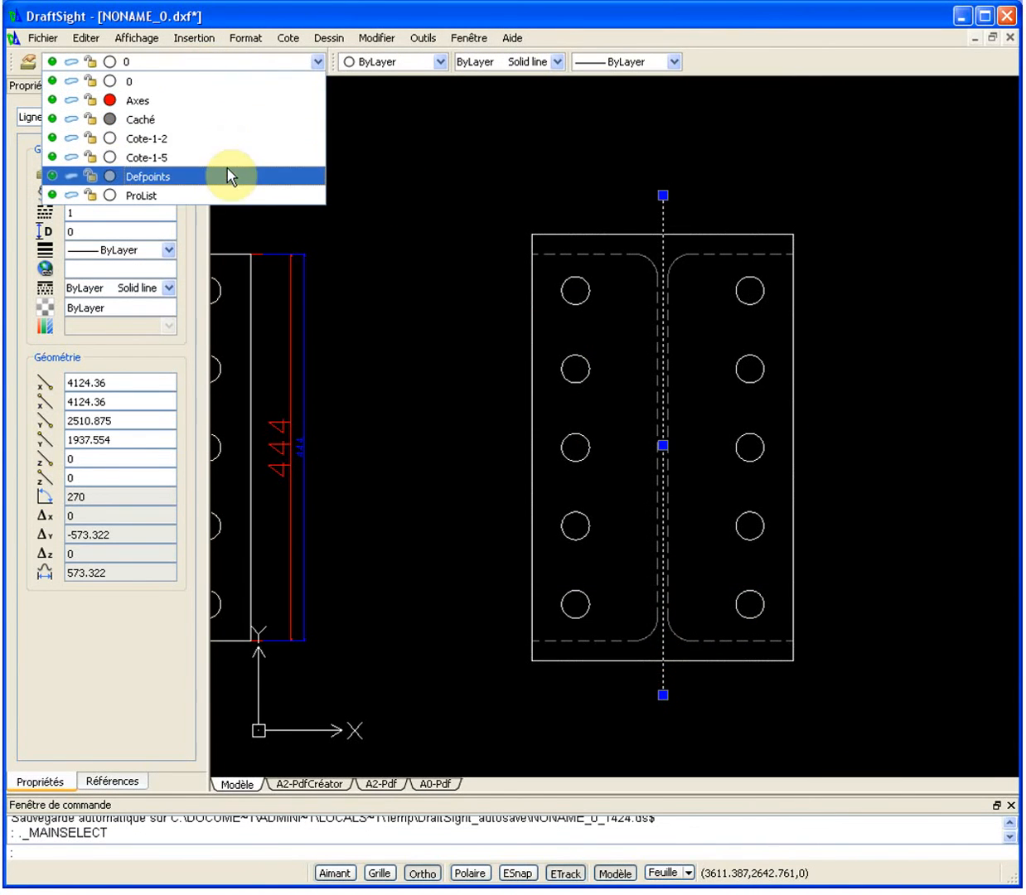
{"action": "left_click", "coordinate": [217, 100]}
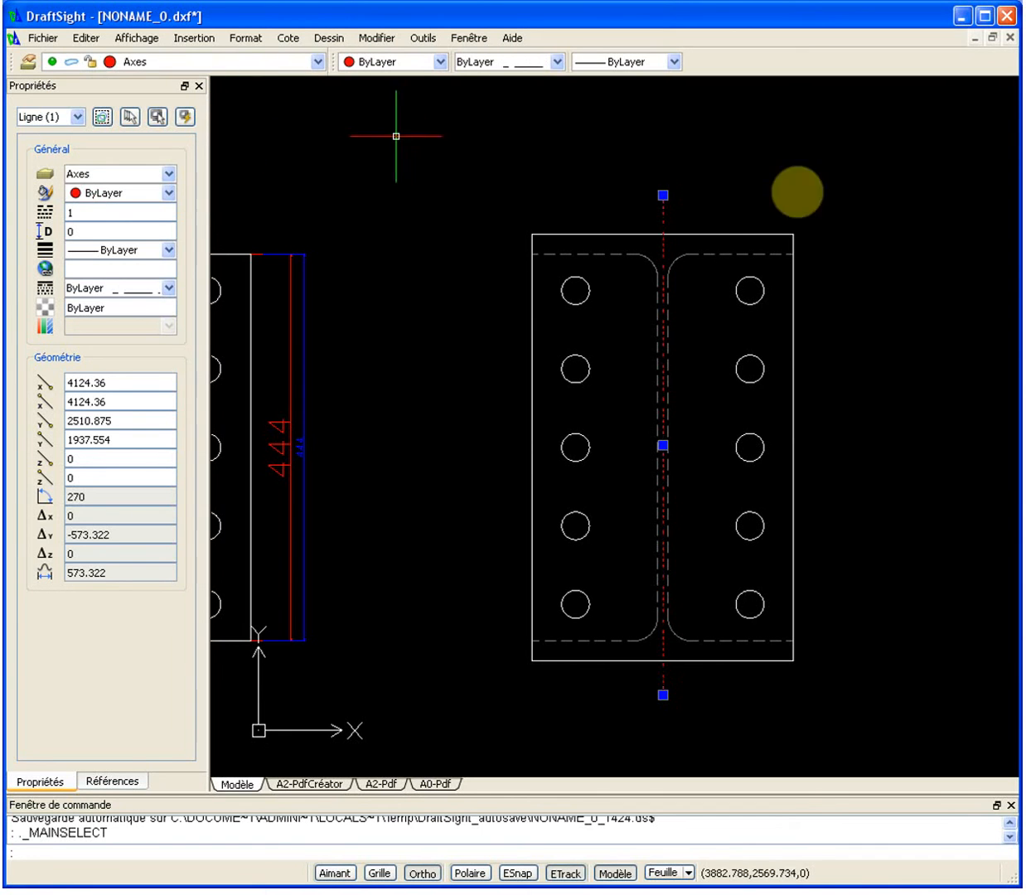
{"action": "key", "text": "Escape"}
Examine the end plate view with its centre line and review the layer settings, including the freeze, print and new viewport options.
{"action": "scroll", "coordinate": [911, 304], "scroll_direction": "down", "scroll_amount": 2}
{"action": "scroll", "coordinate": [908, 307], "scroll_direction": "down", "scroll_amount": 2}
{"action": "middle_click_drag", "start_coordinate": [904, 309], "coordinate": [840, 339]}
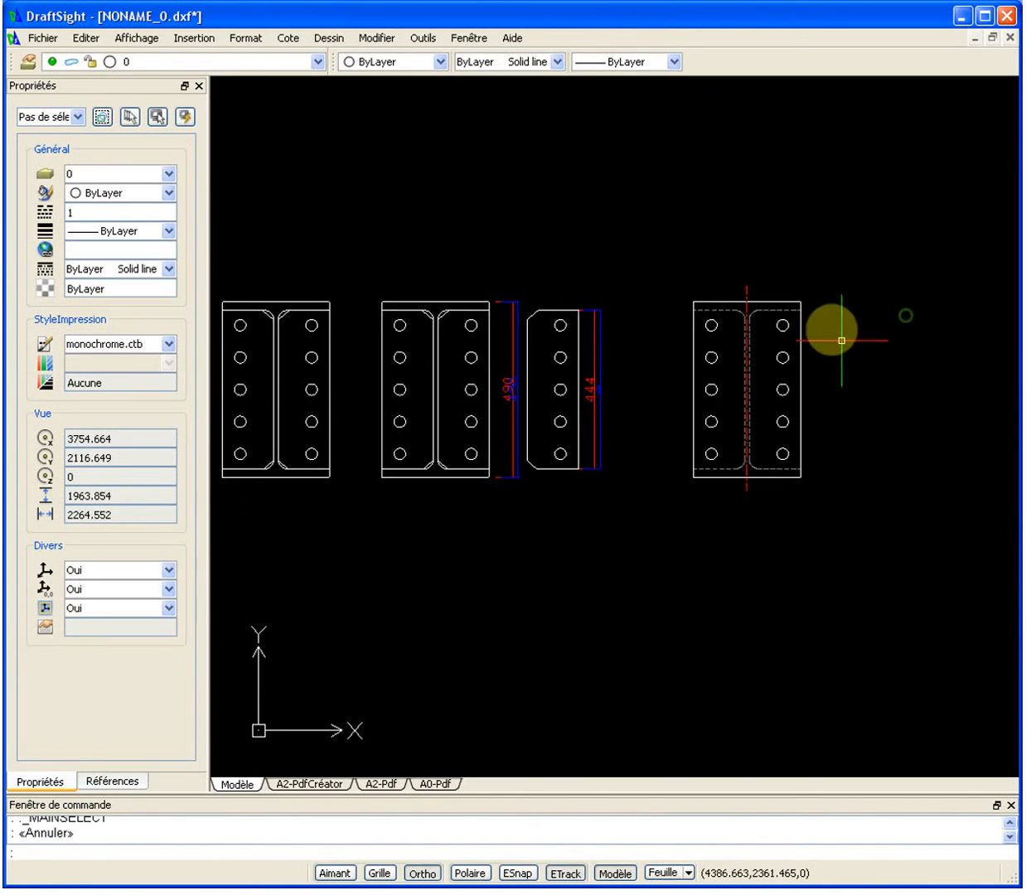
{"action": "scroll", "coordinate": [790, 284], "scroll_direction": "up", "scroll_amount": 4}
{"action": "scroll", "coordinate": [781, 166], "scroll_direction": "down", "scroll_amount": 2}
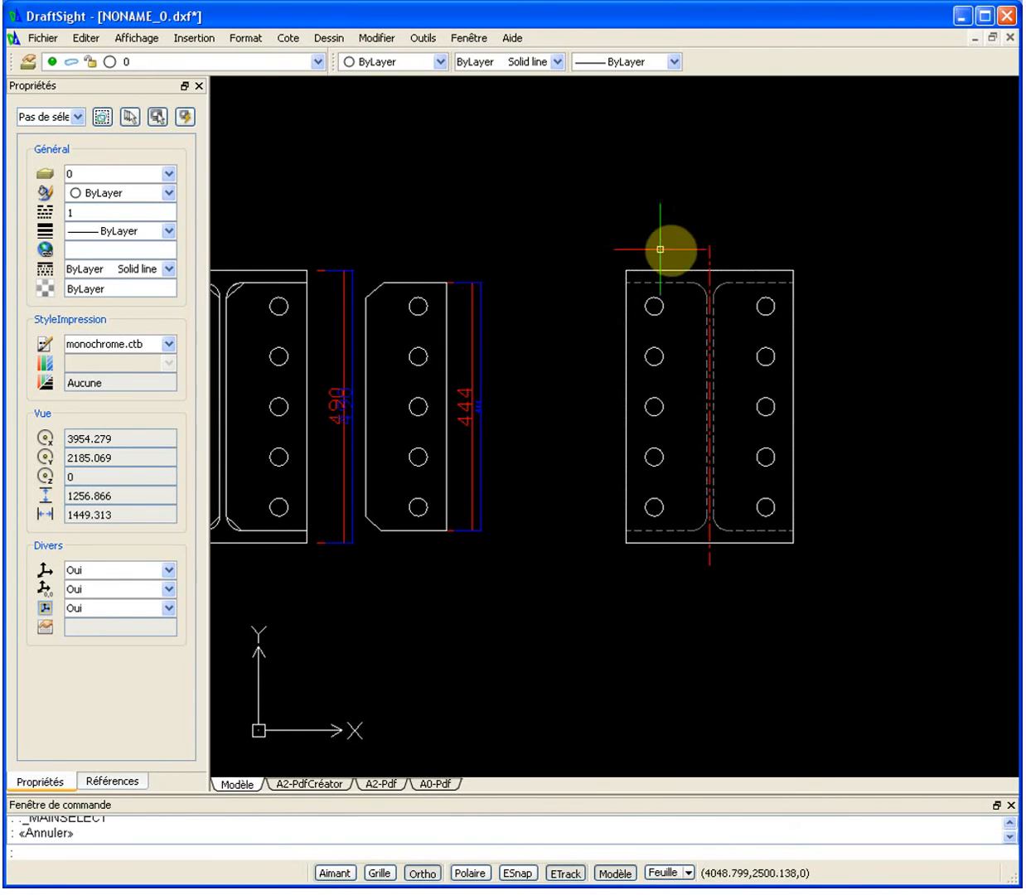
{"action": "scroll", "coordinate": [701, 256], "scroll_direction": "down", "scroll_amount": 2}
{"action": "middle_click_drag", "start_coordinate": [752, 259], "coordinate": [682, 293]}
{"action": "left_click", "coordinate": [28, 62]}
{"action": "left_click_drag", "start_coordinate": [468, 446], "coordinate": [483, 443]}
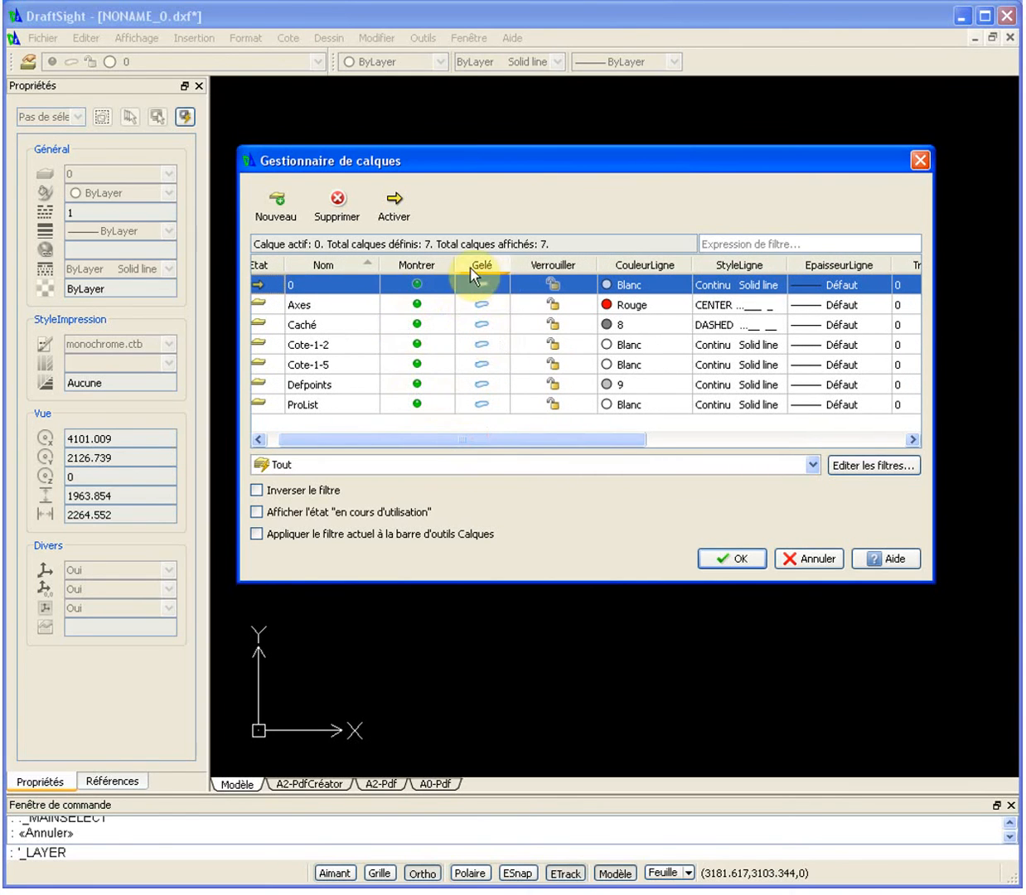
{"action": "left_click_drag", "start_coordinate": [602, 443], "coordinate": [872, 435]}
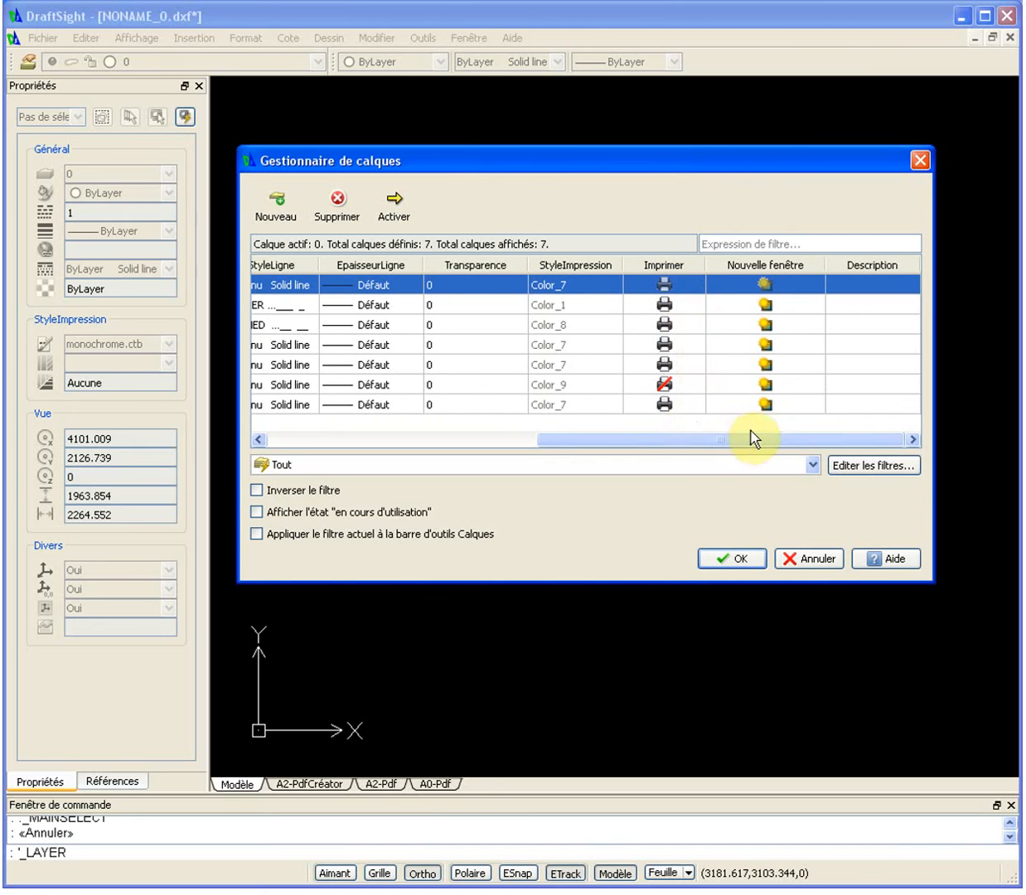
{"action": "left_click", "coordinate": [810, 559]}
{"action": "scroll", "coordinate": [645, 469], "scroll_direction": "up", "scroll_amount": 4}
{"action": "scroll", "coordinate": [645, 468], "scroll_direction": "down", "scroll_amount": 1}
{"action": "middle_click_drag", "start_coordinate": [645, 469], "coordinate": [671, 600]}
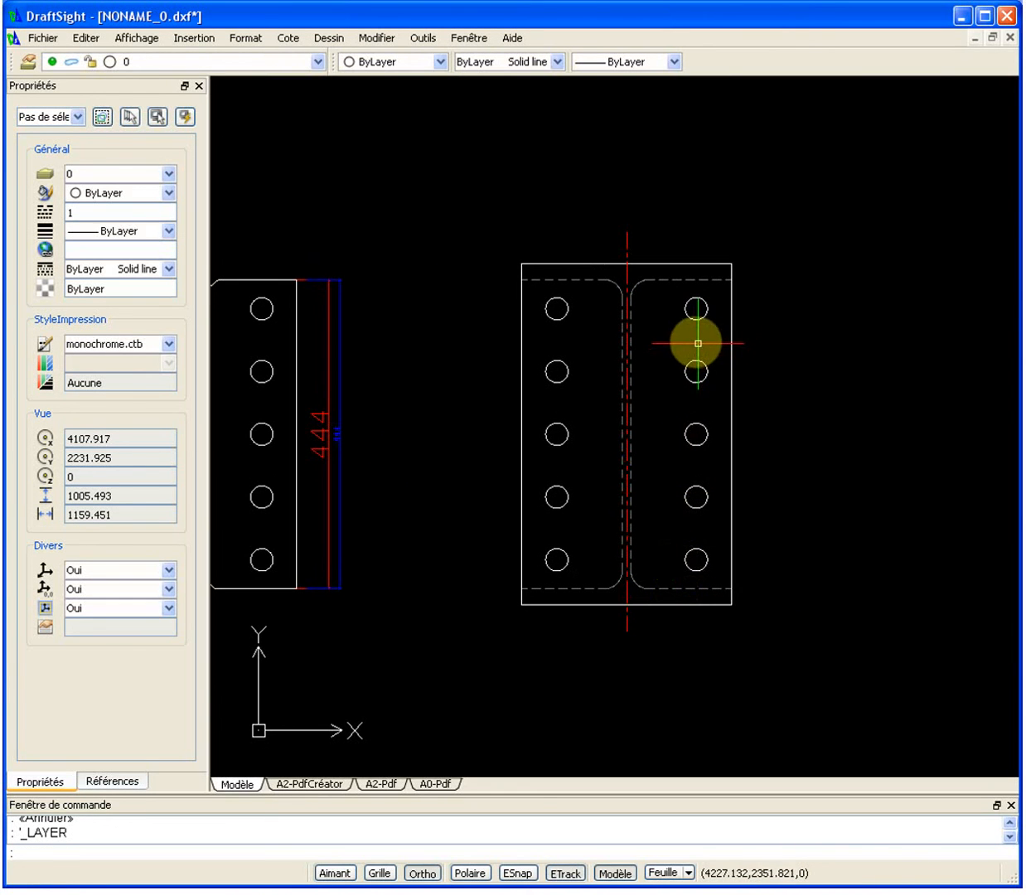